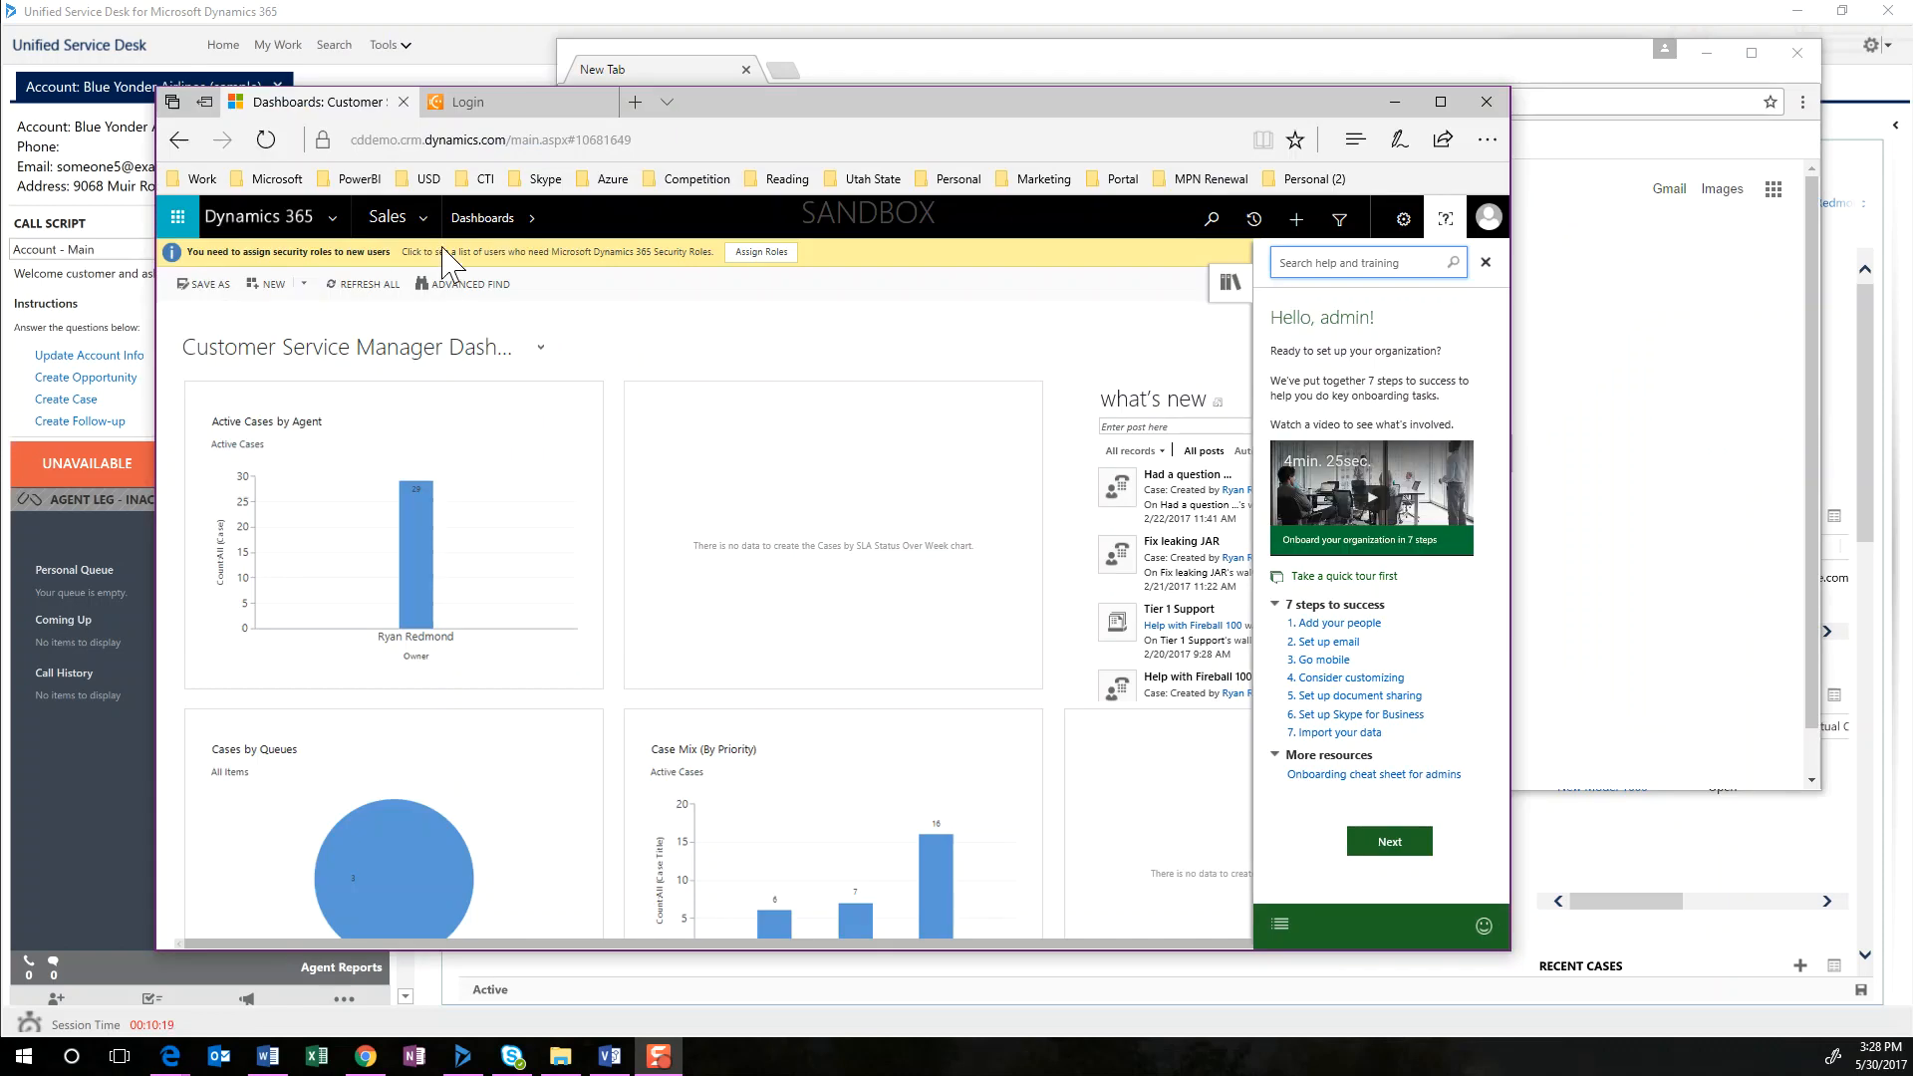
Open the Account hosted control from the Unified Service Desk settings in Dynamics 365
{"action": "left_click", "coordinate": [426, 225]}
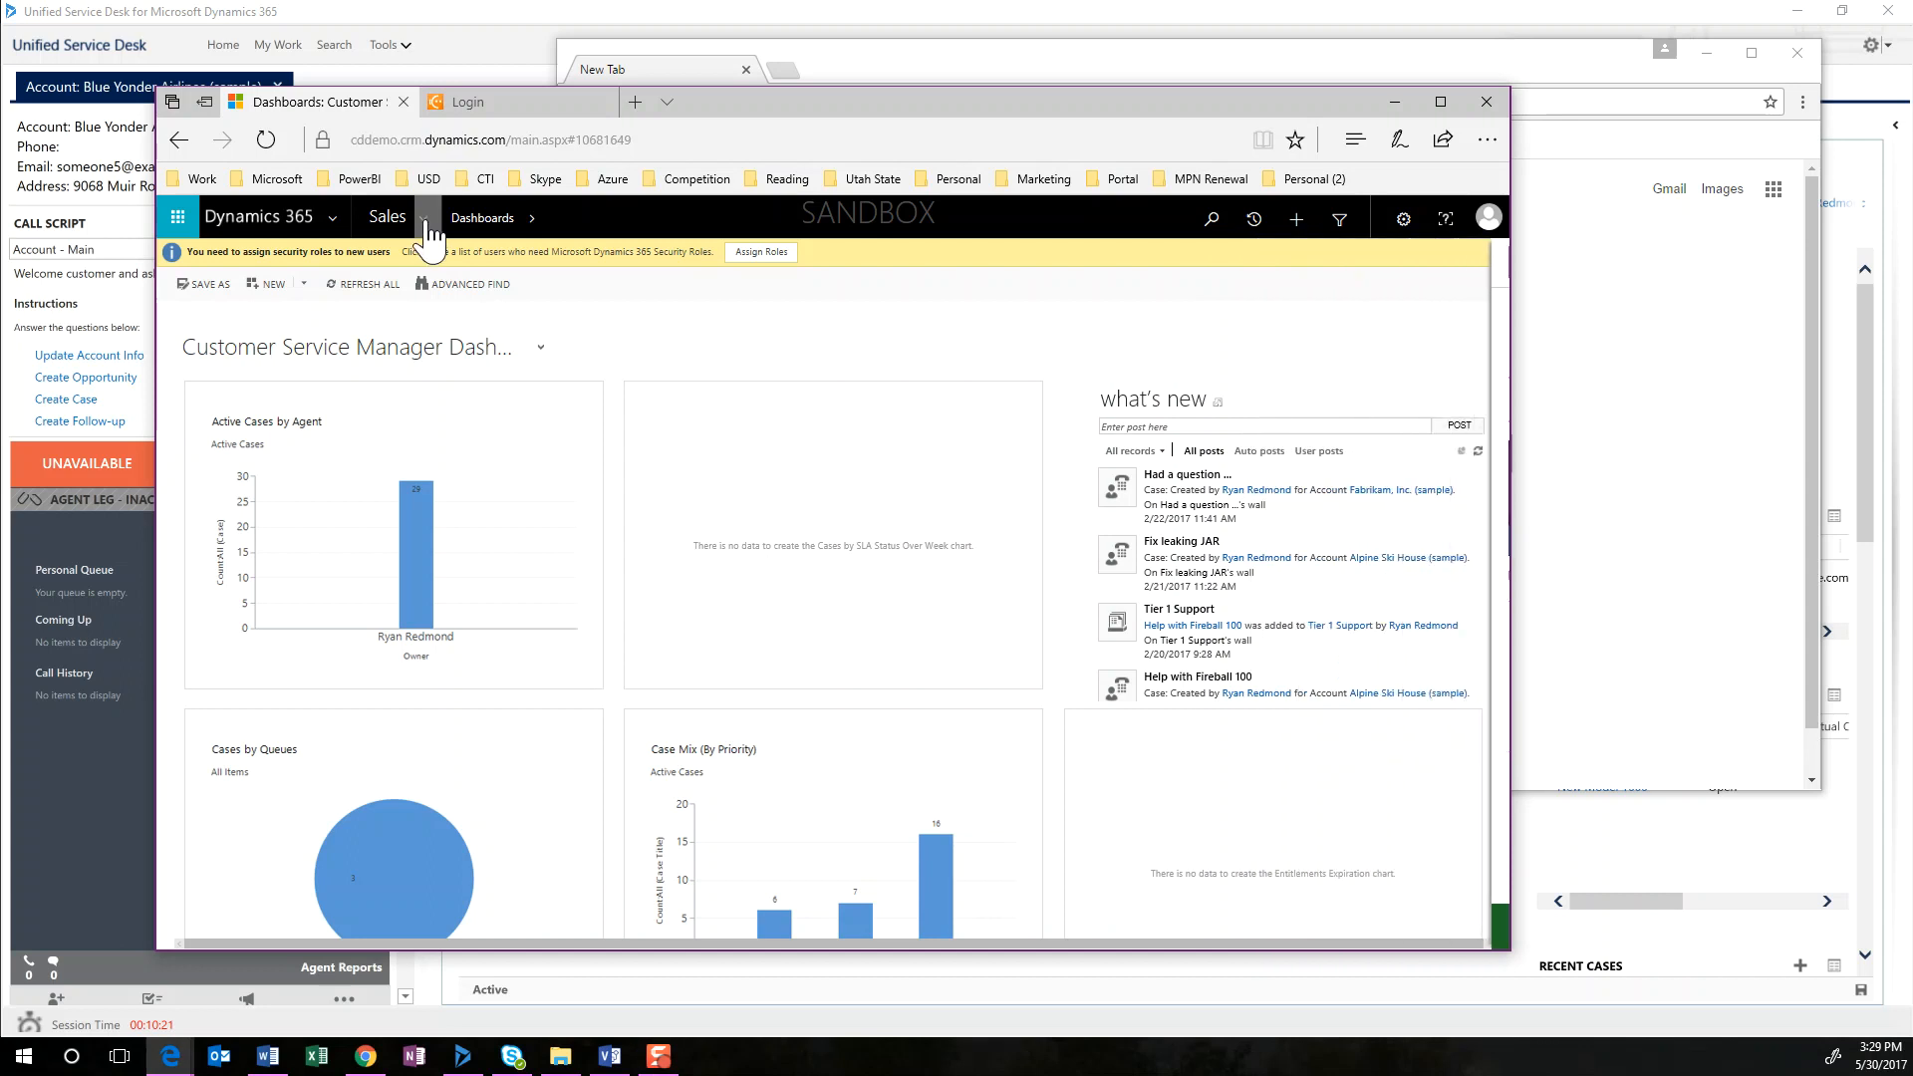
{"action": "mouse_move", "coordinate": [769, 284]}
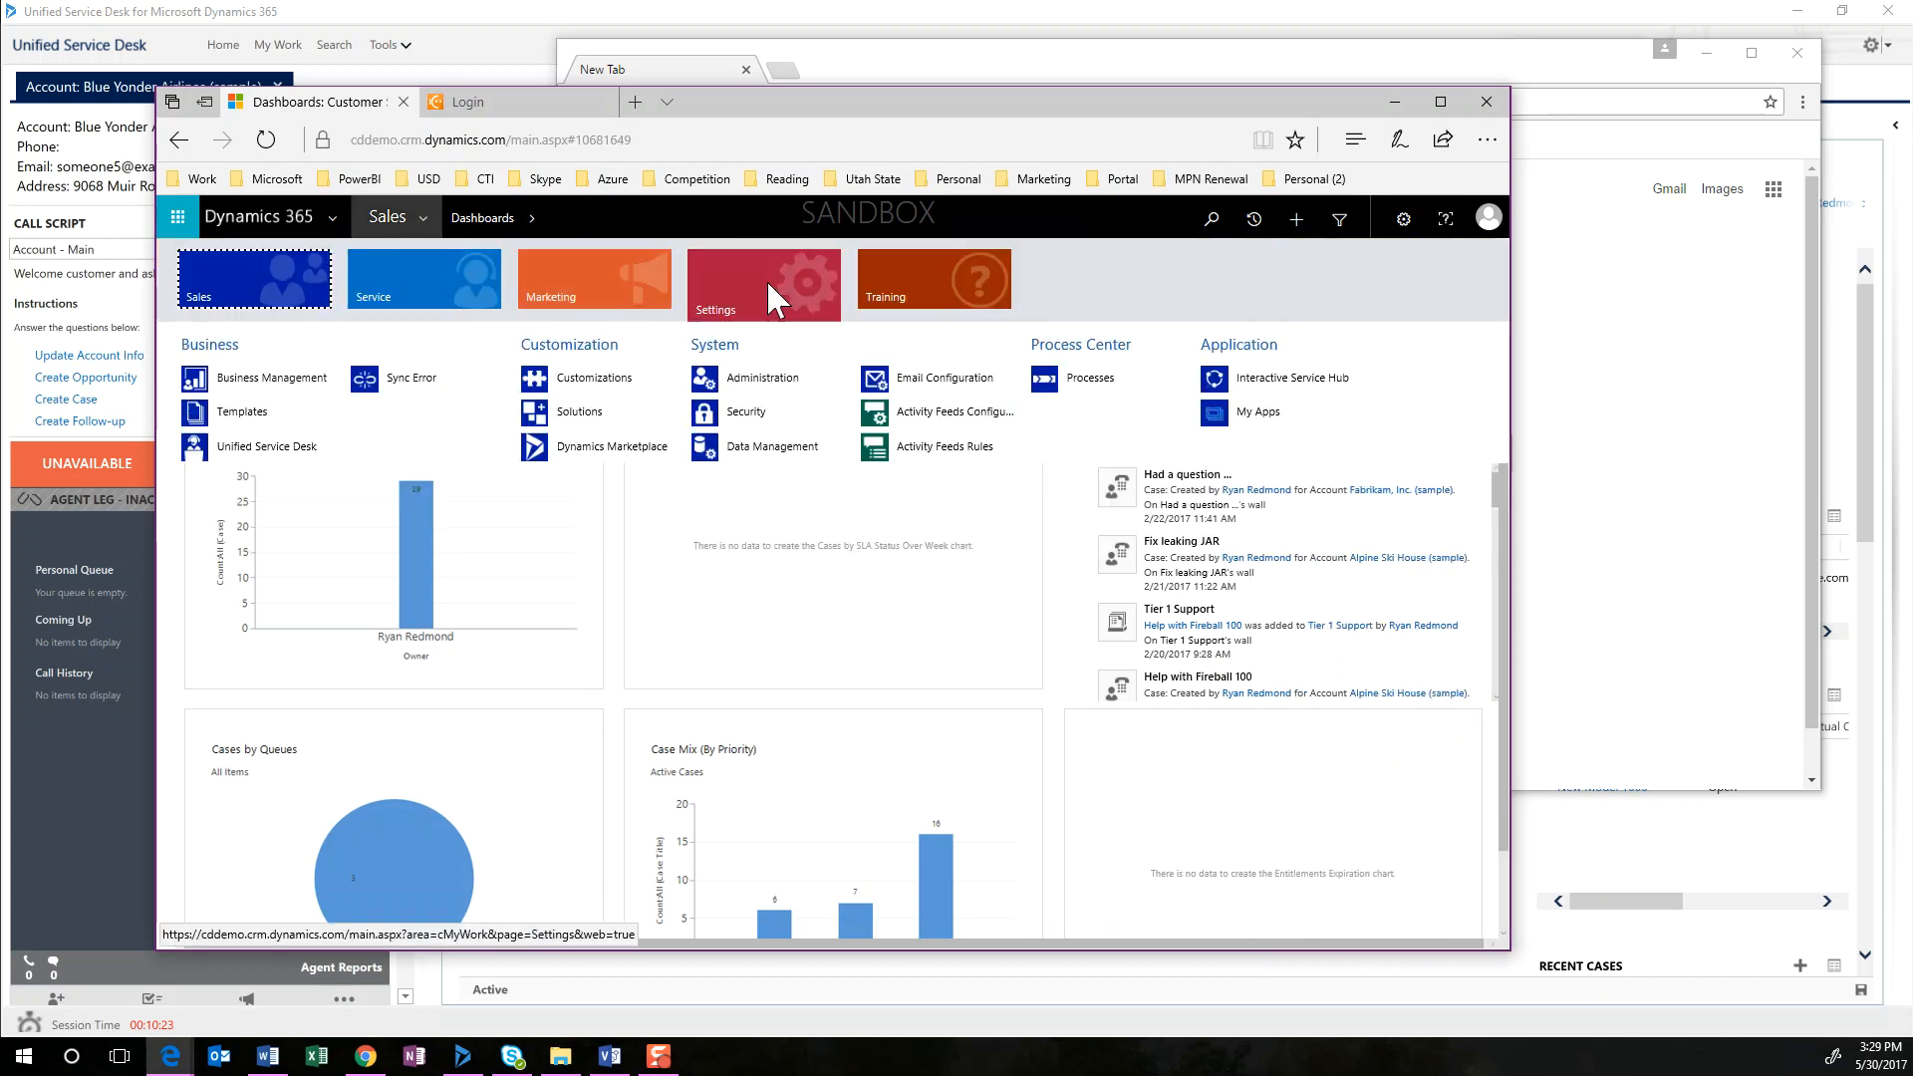
{"action": "left_click", "coordinate": [245, 451]}
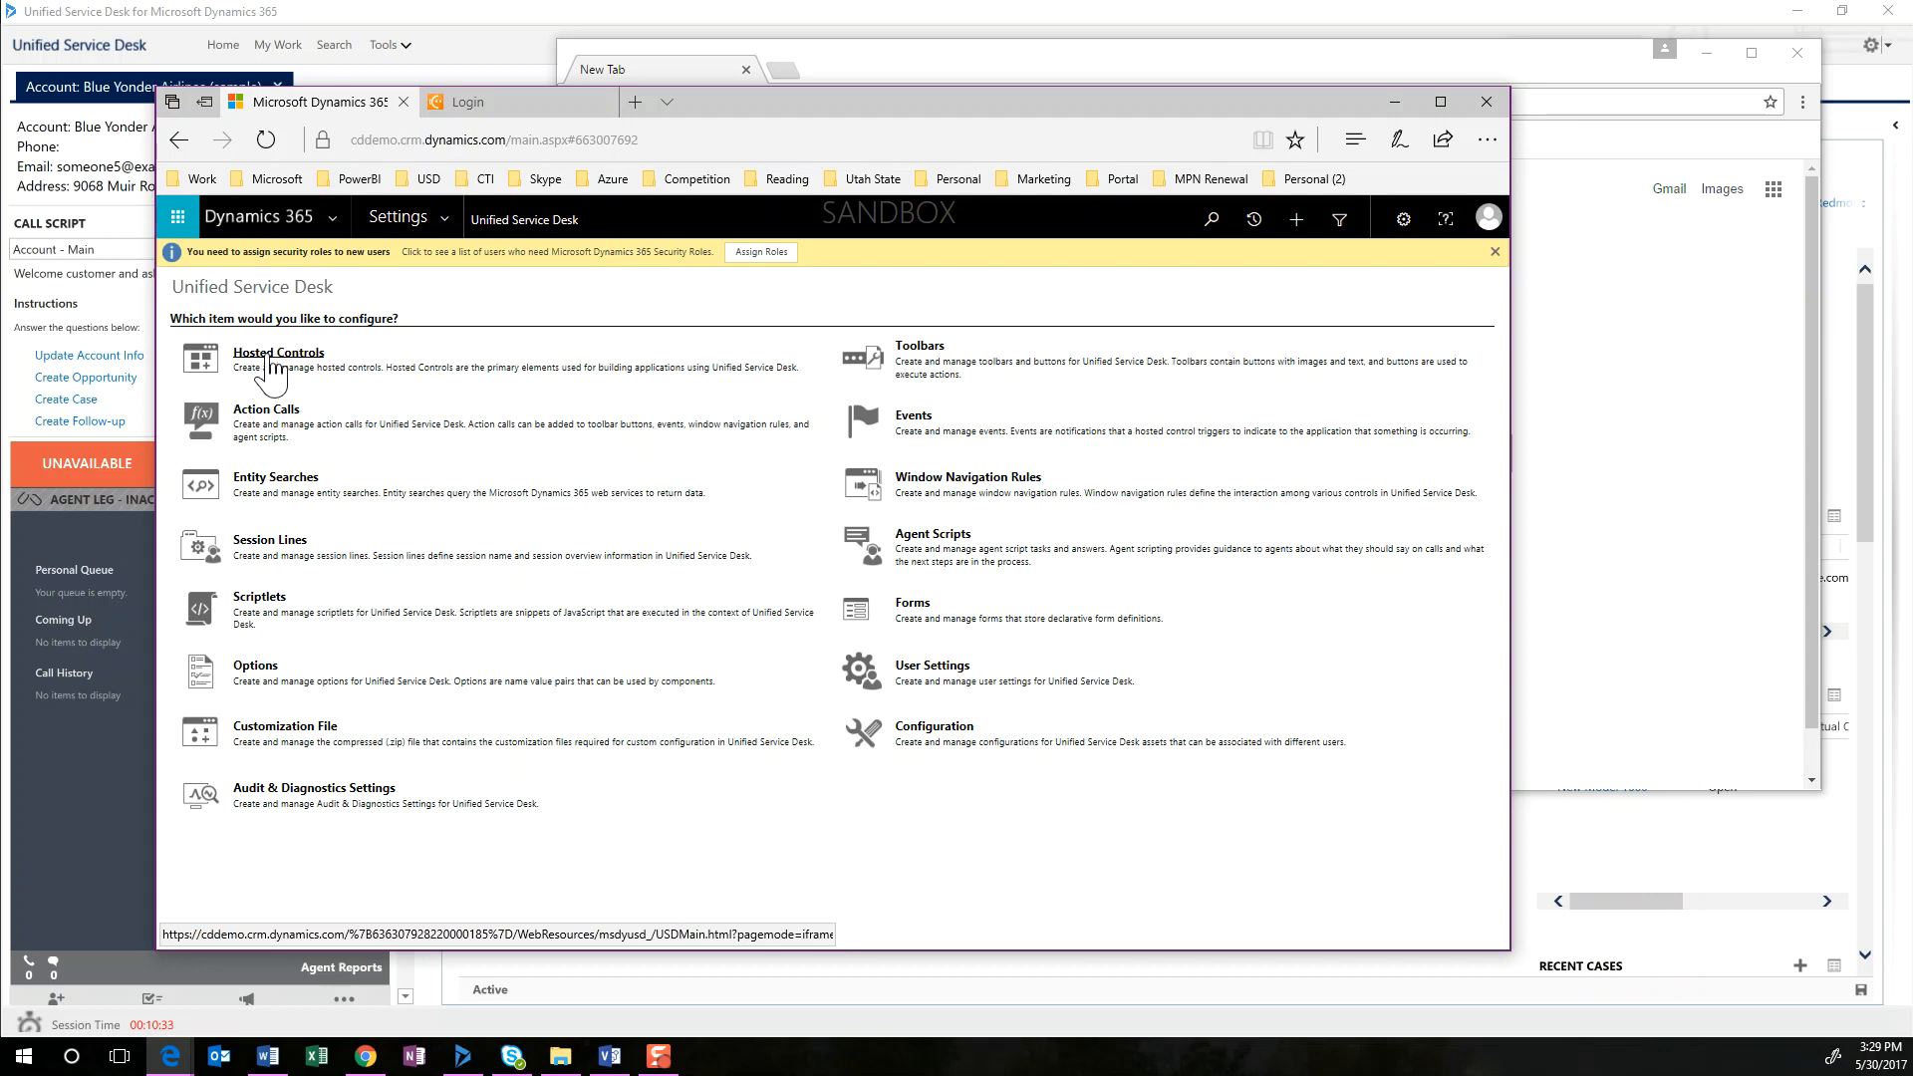
{"action": "left_click", "coordinate": [271, 367]}
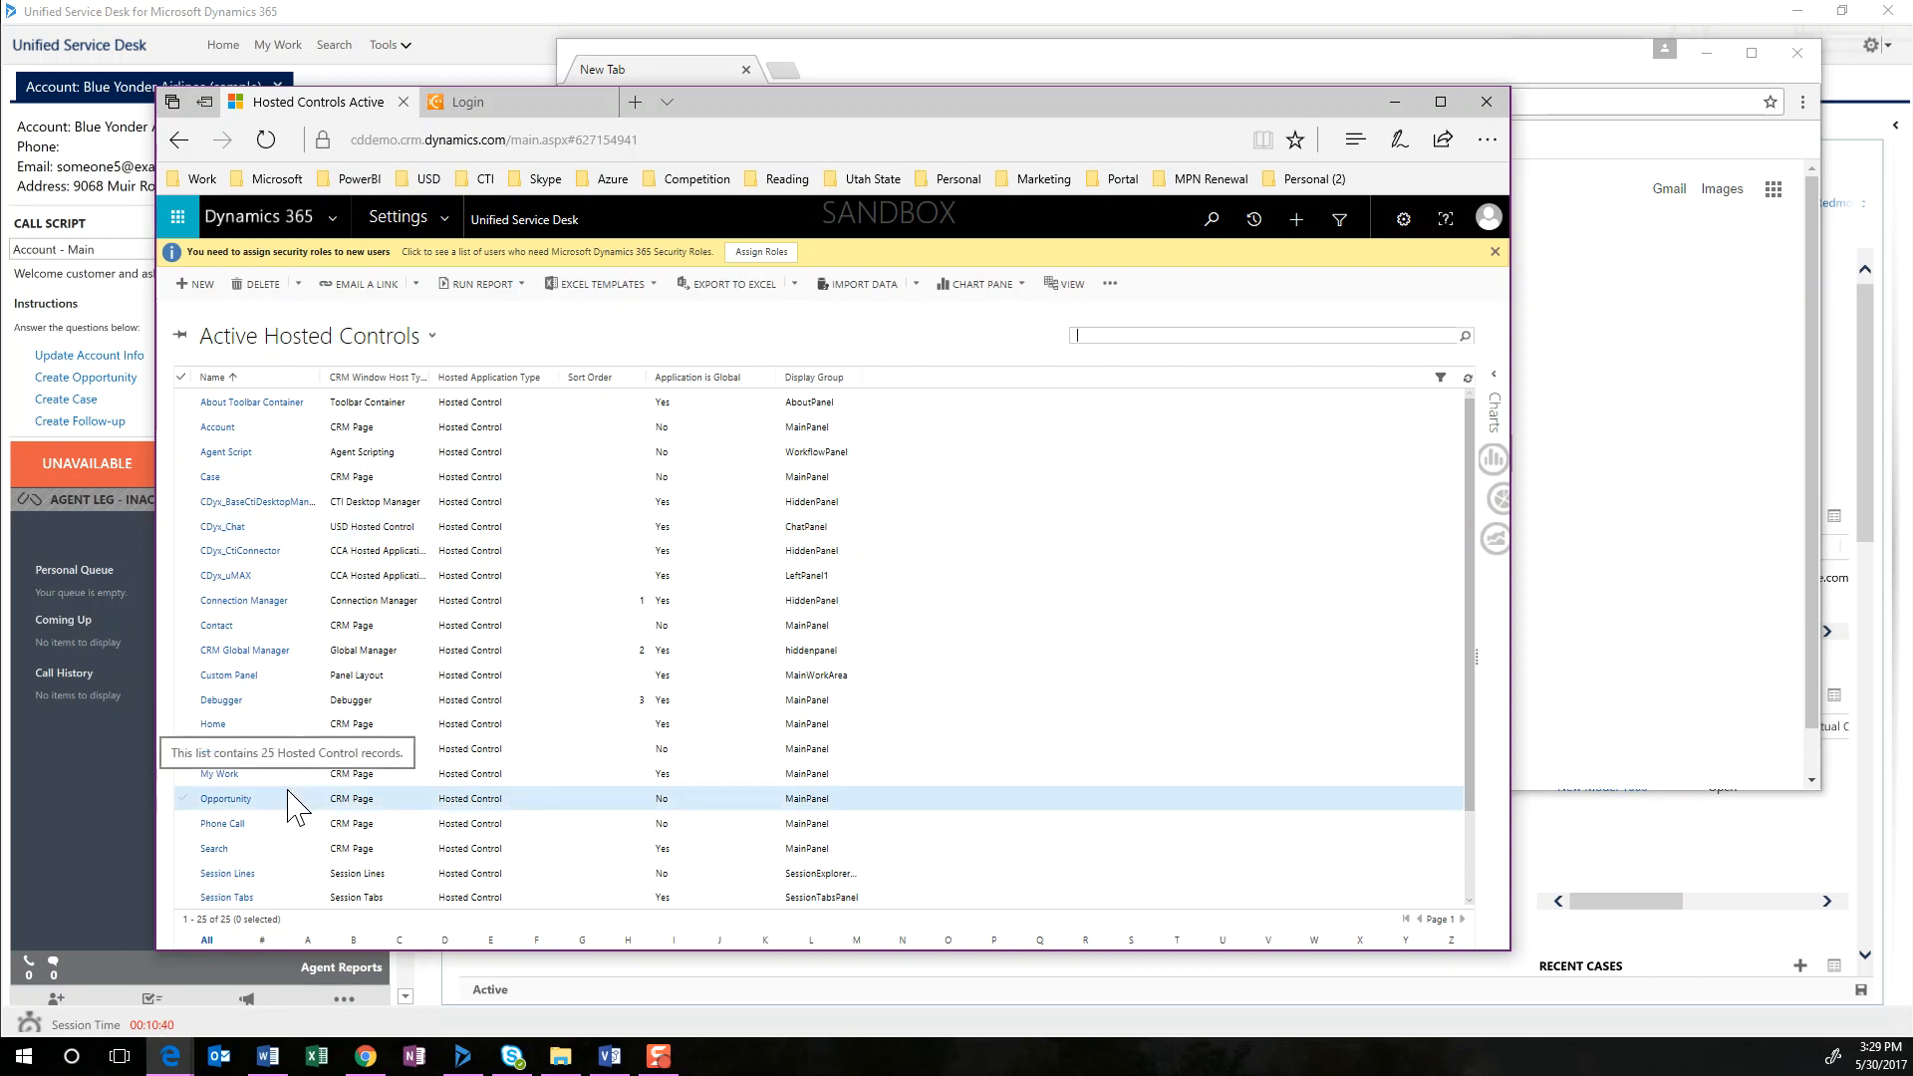
{"action": "double_click", "coordinate": [256, 435]}
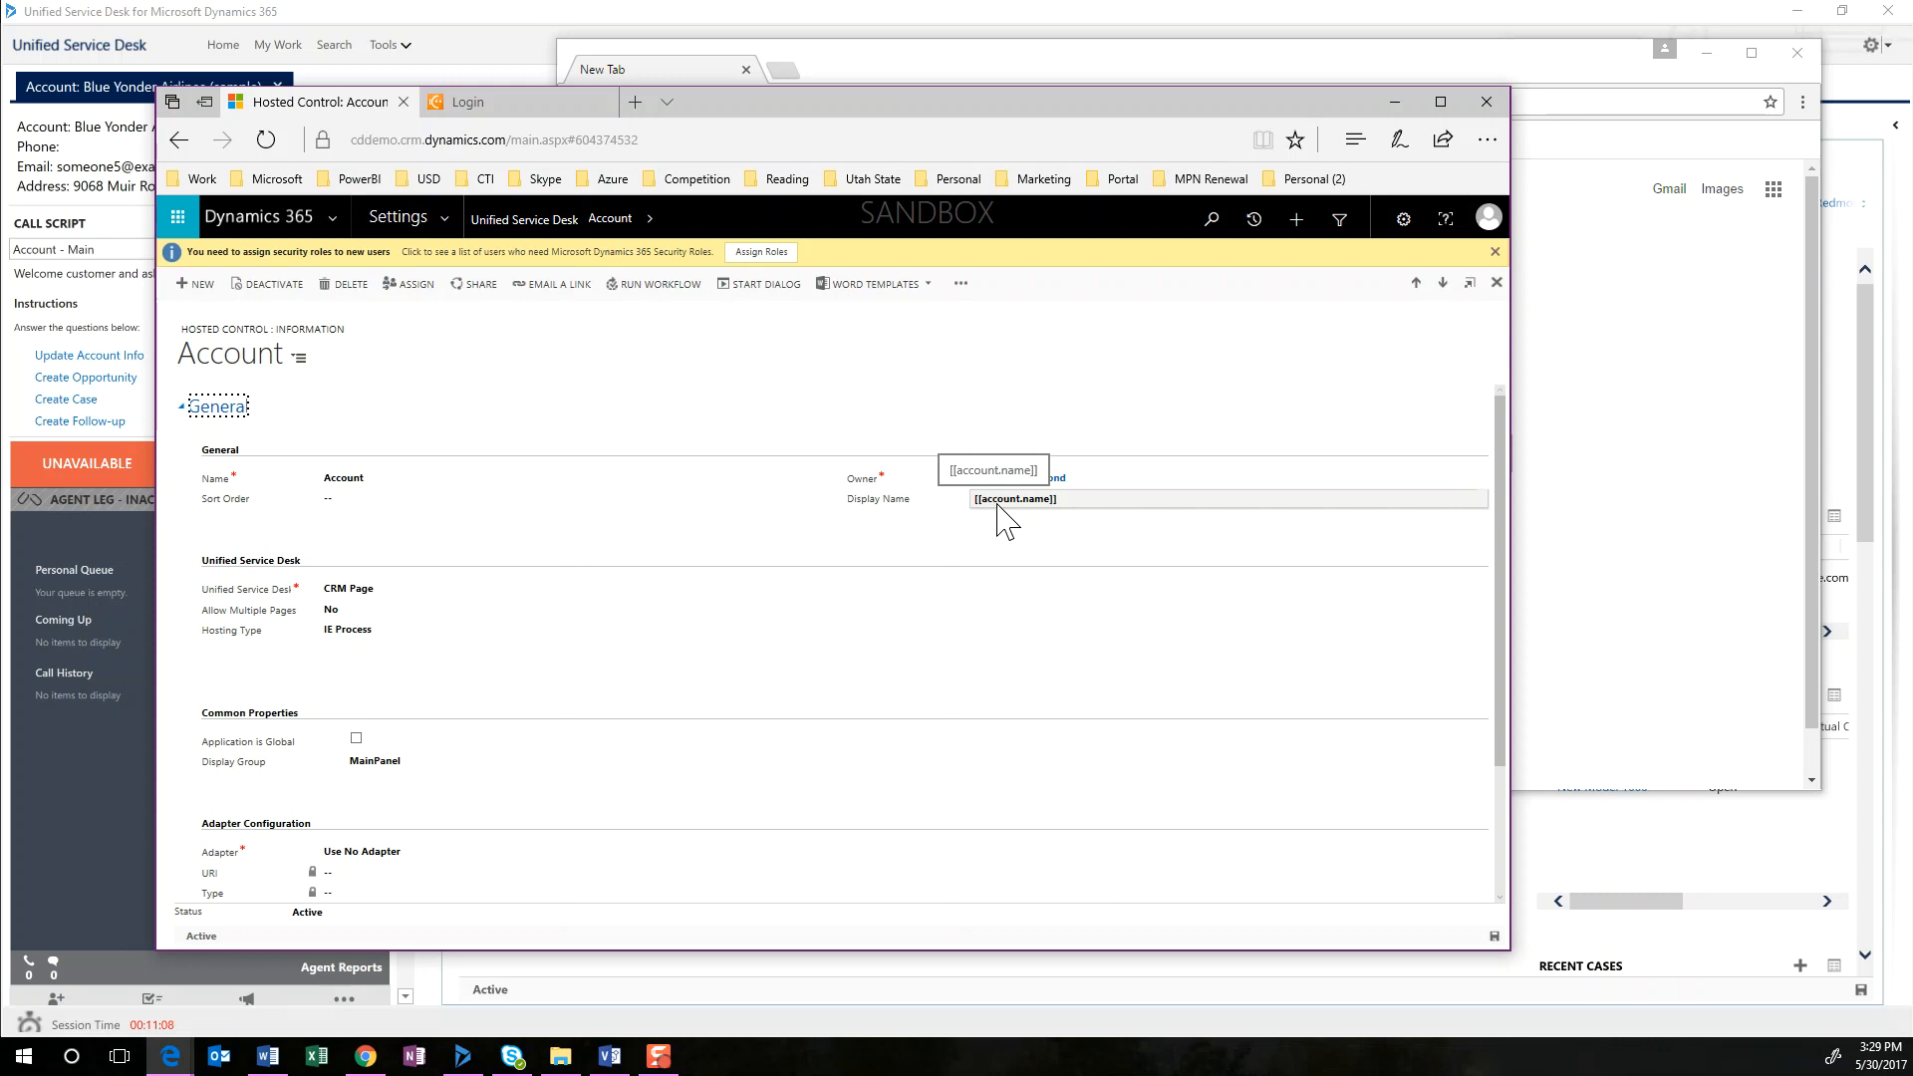
Move the Dynamics 365 and Chrome browser windows aside to uncover the Blue Yonder Airlines session in Unified Service Desk
{"action": "left_click_drag", "start_coordinate": [783, 115], "coordinate": [982, 118]}
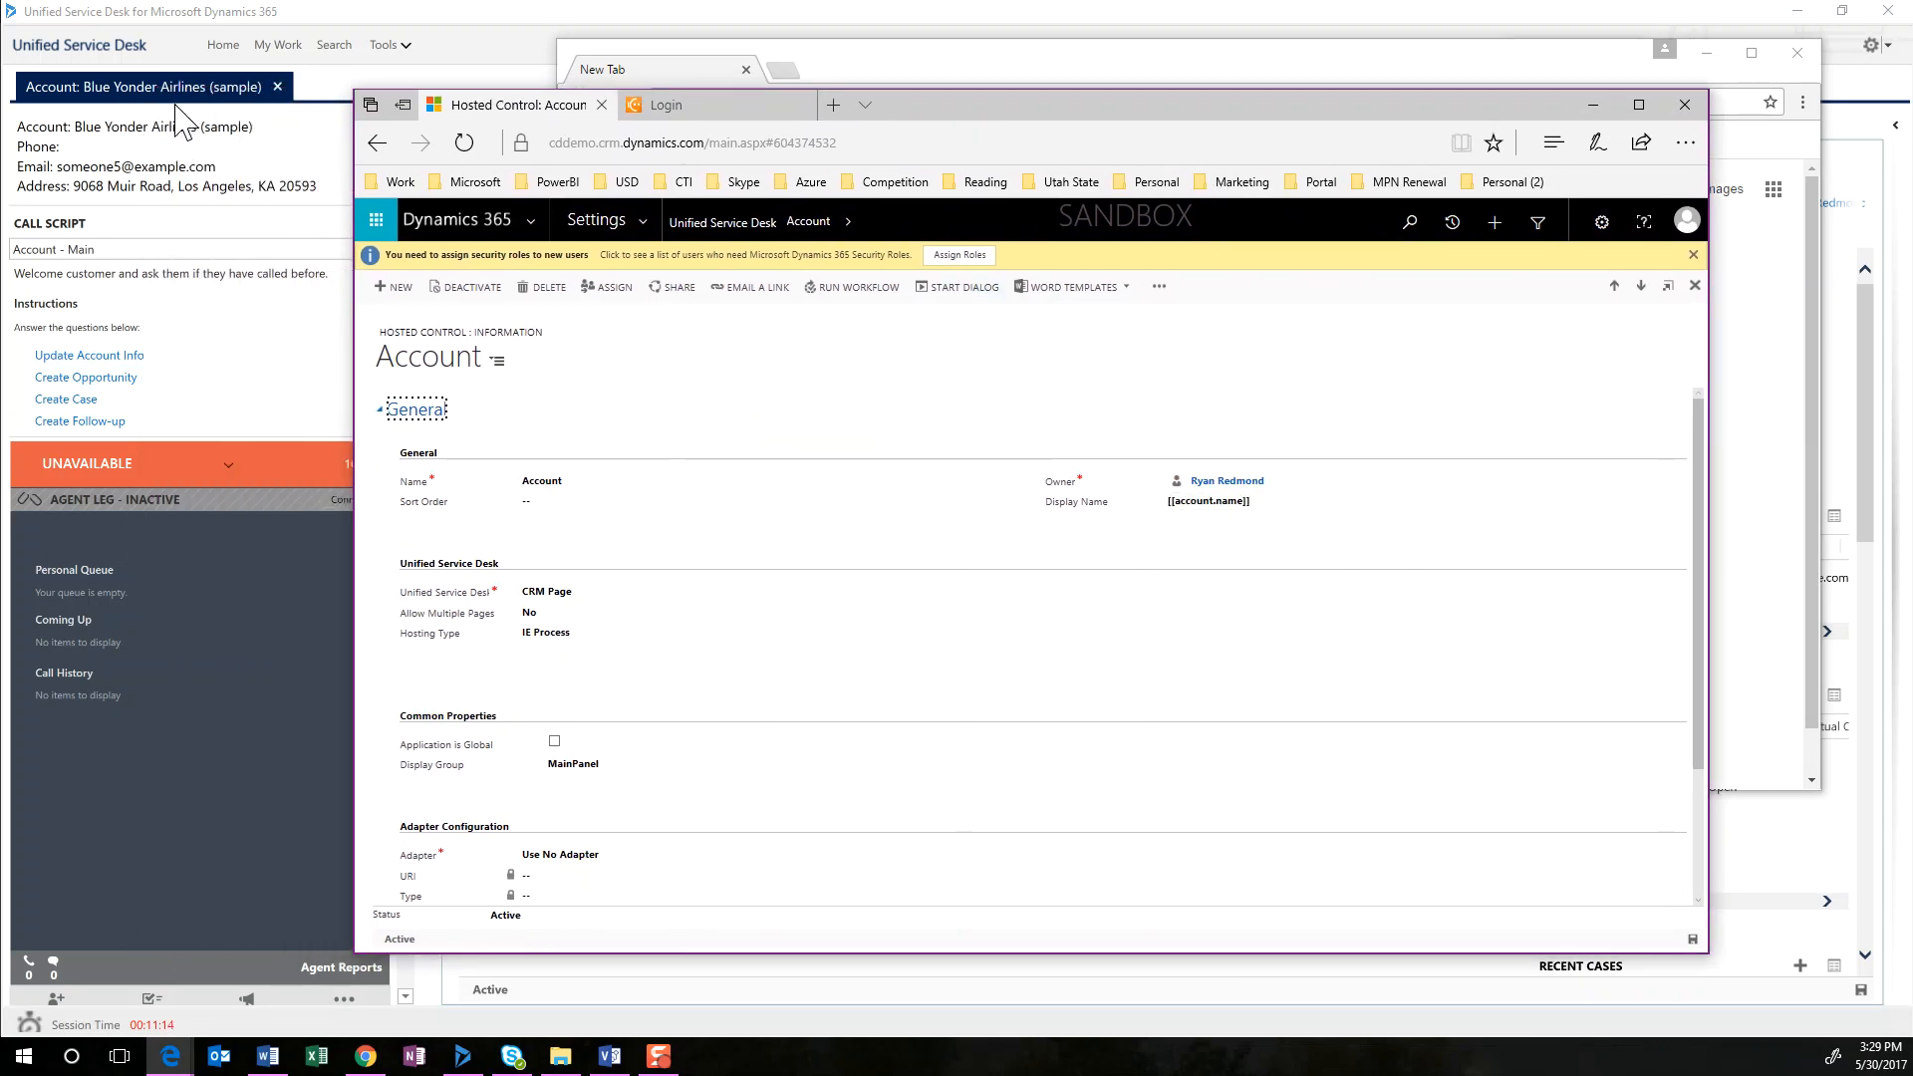
{"action": "left_click_drag", "start_coordinate": [923, 120], "coordinate": [947, 183]}
{"action": "left_click_drag", "start_coordinate": [997, 68], "coordinate": [1912, 106]}
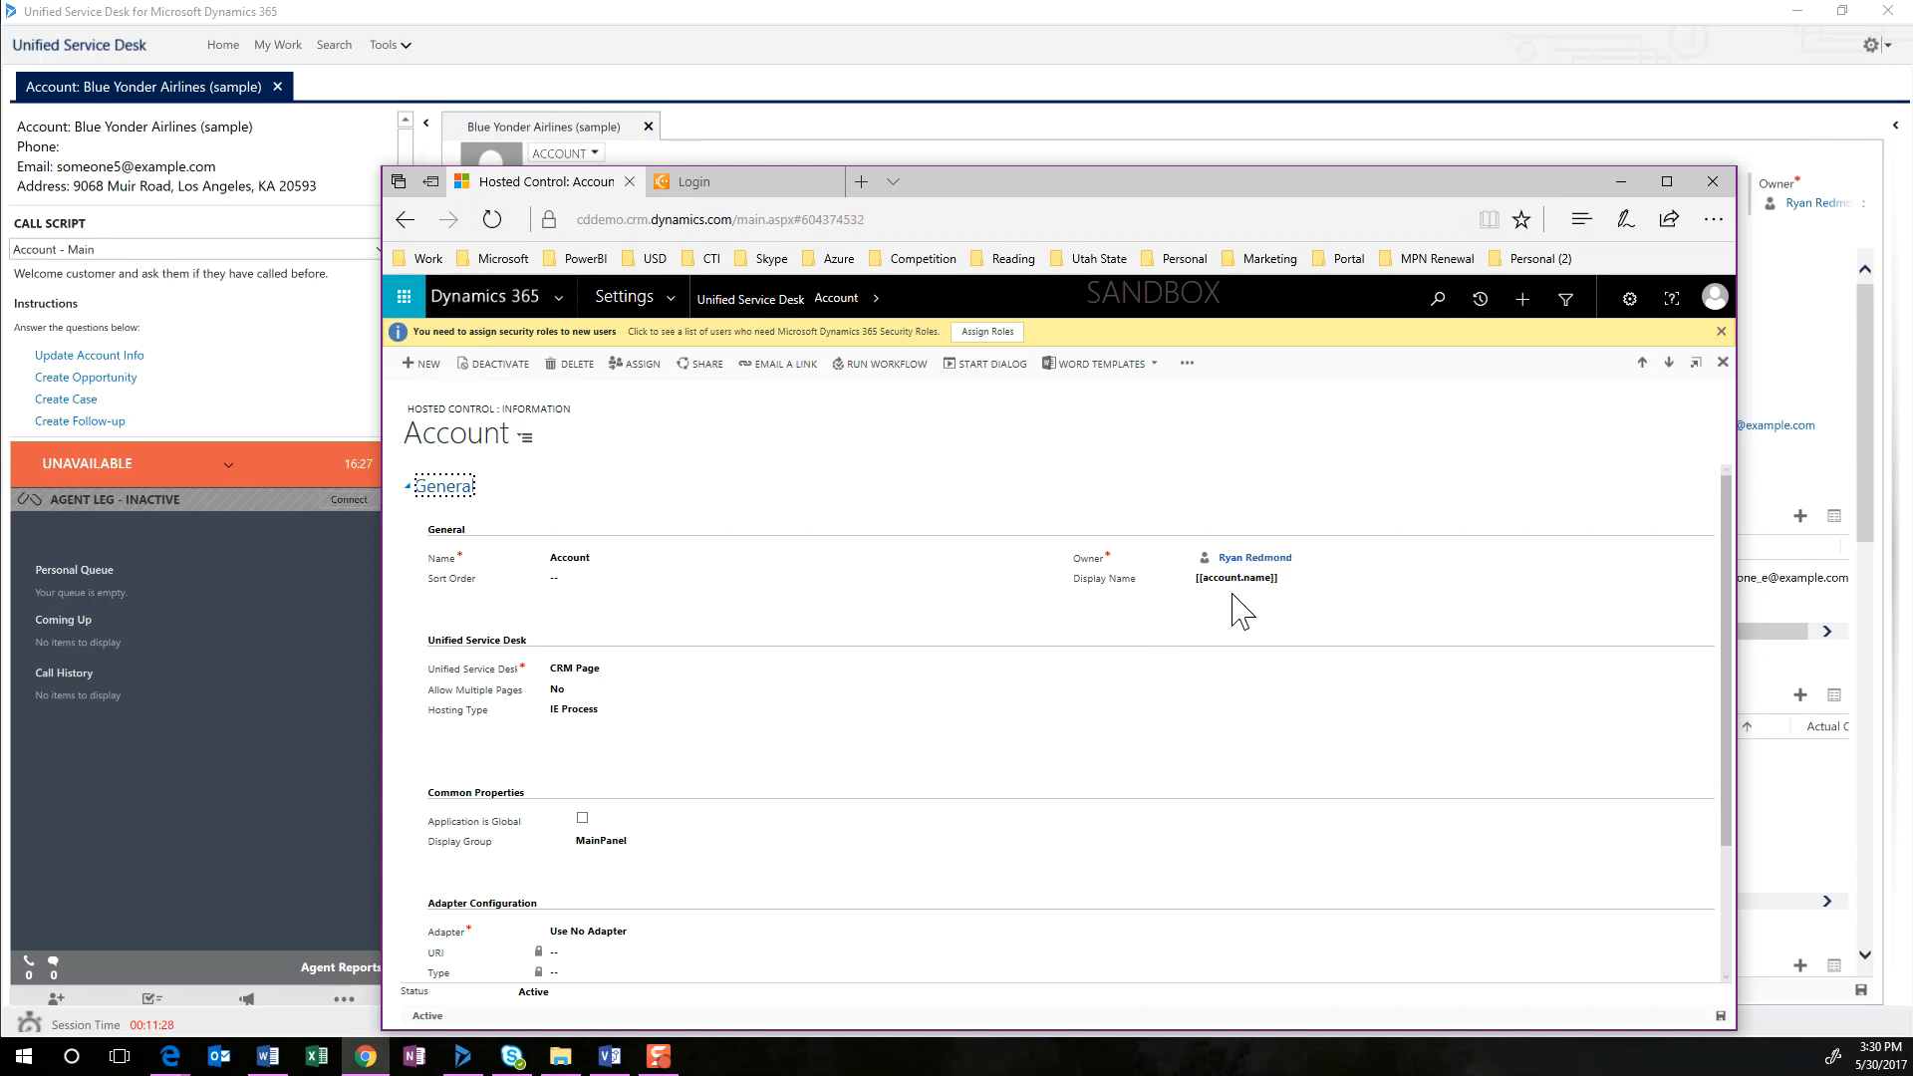
Examine the Account control's Display Name and the available Unified Service Desk component types, keeping CRM Page
{"action": "left_click", "coordinate": [1305, 586]}
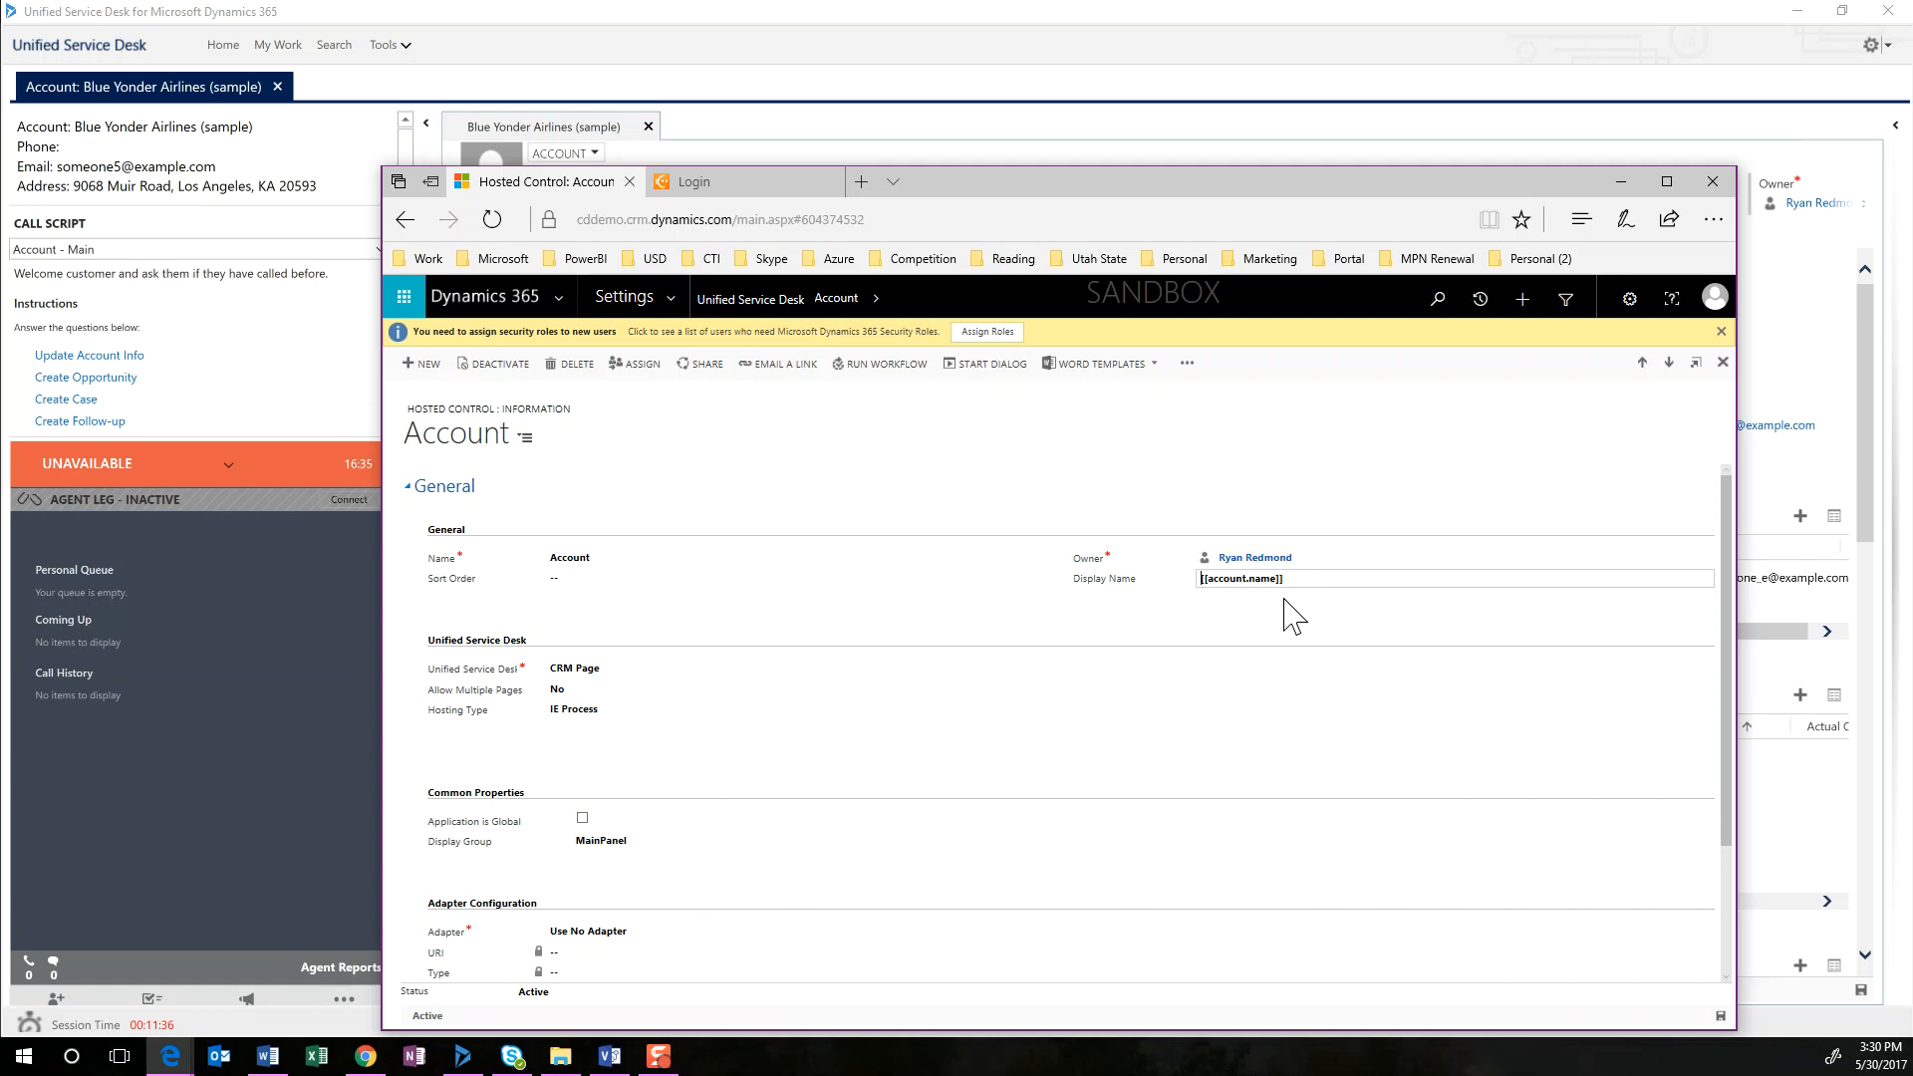
{"action": "left_click", "coordinate": [619, 684]}
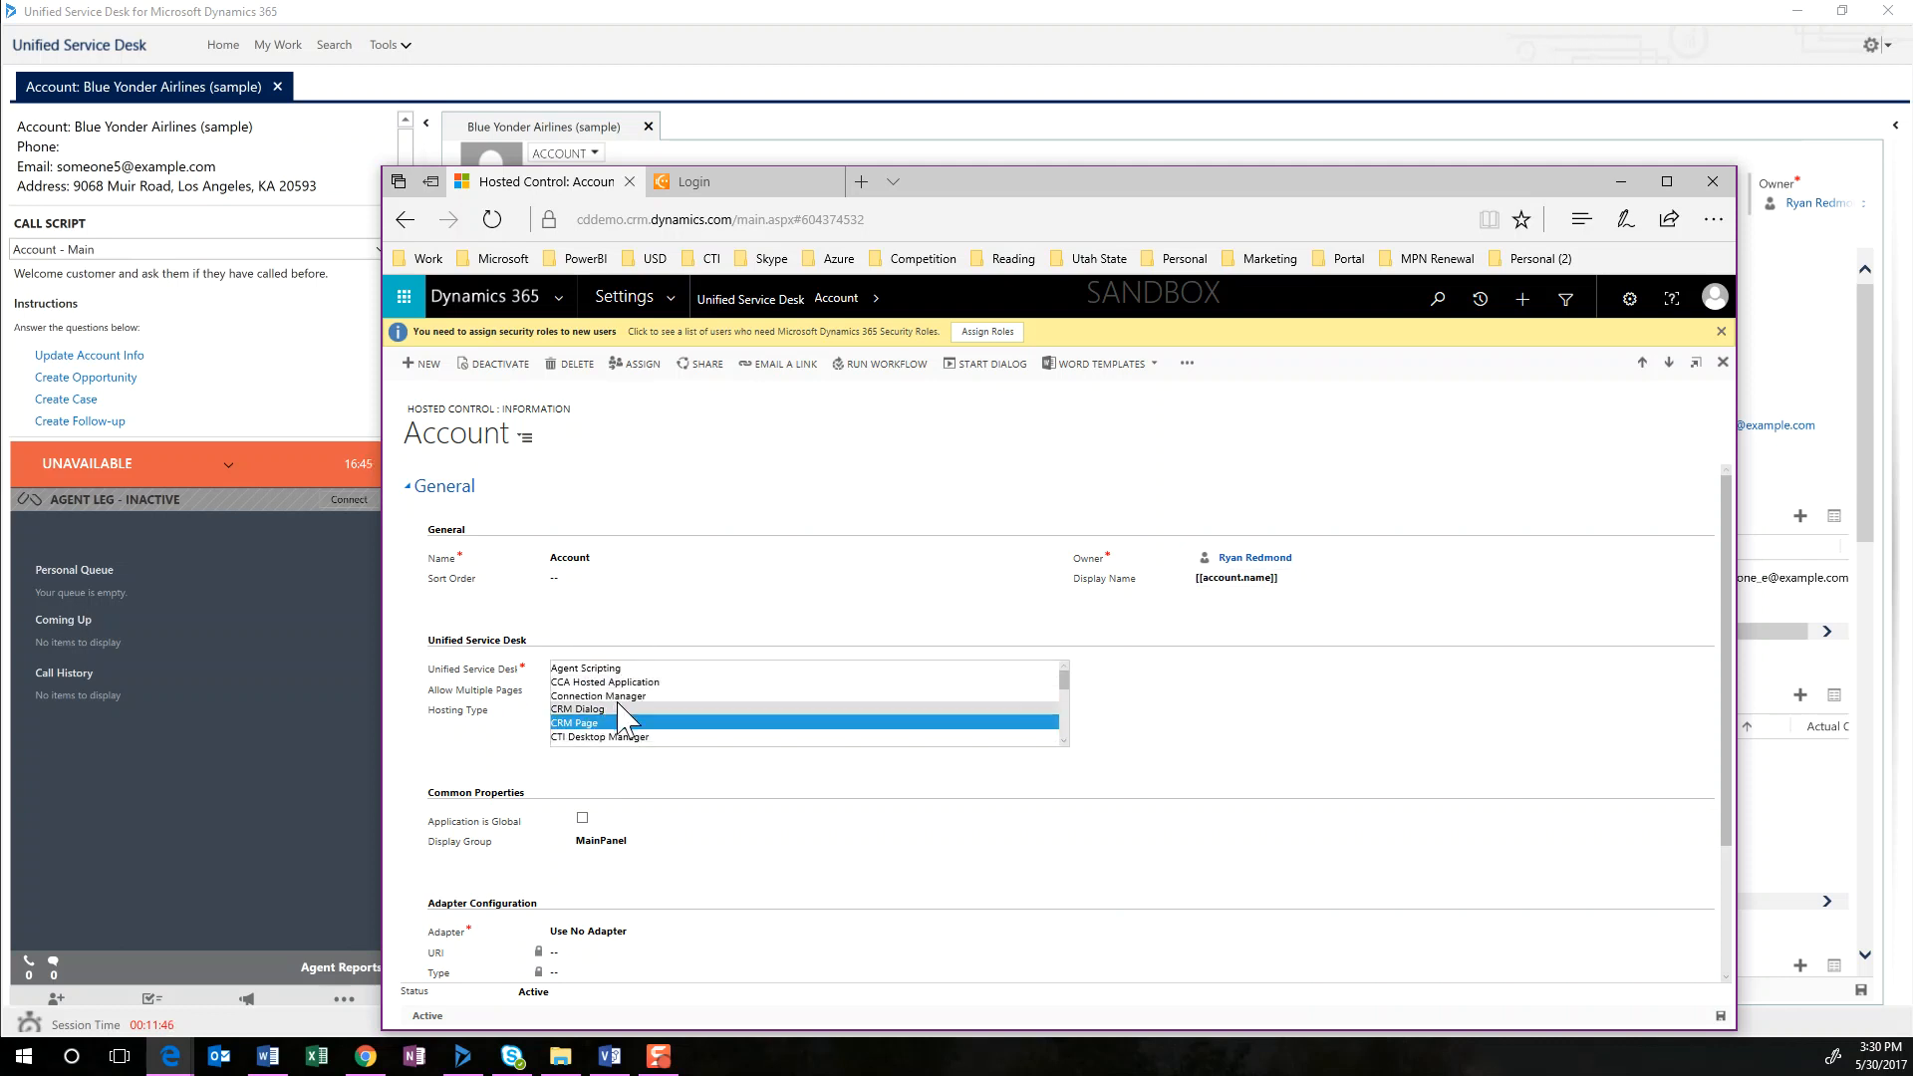
{"action": "scroll", "coordinate": [615, 716], "scroll_direction": "down", "scroll_amount": 1}
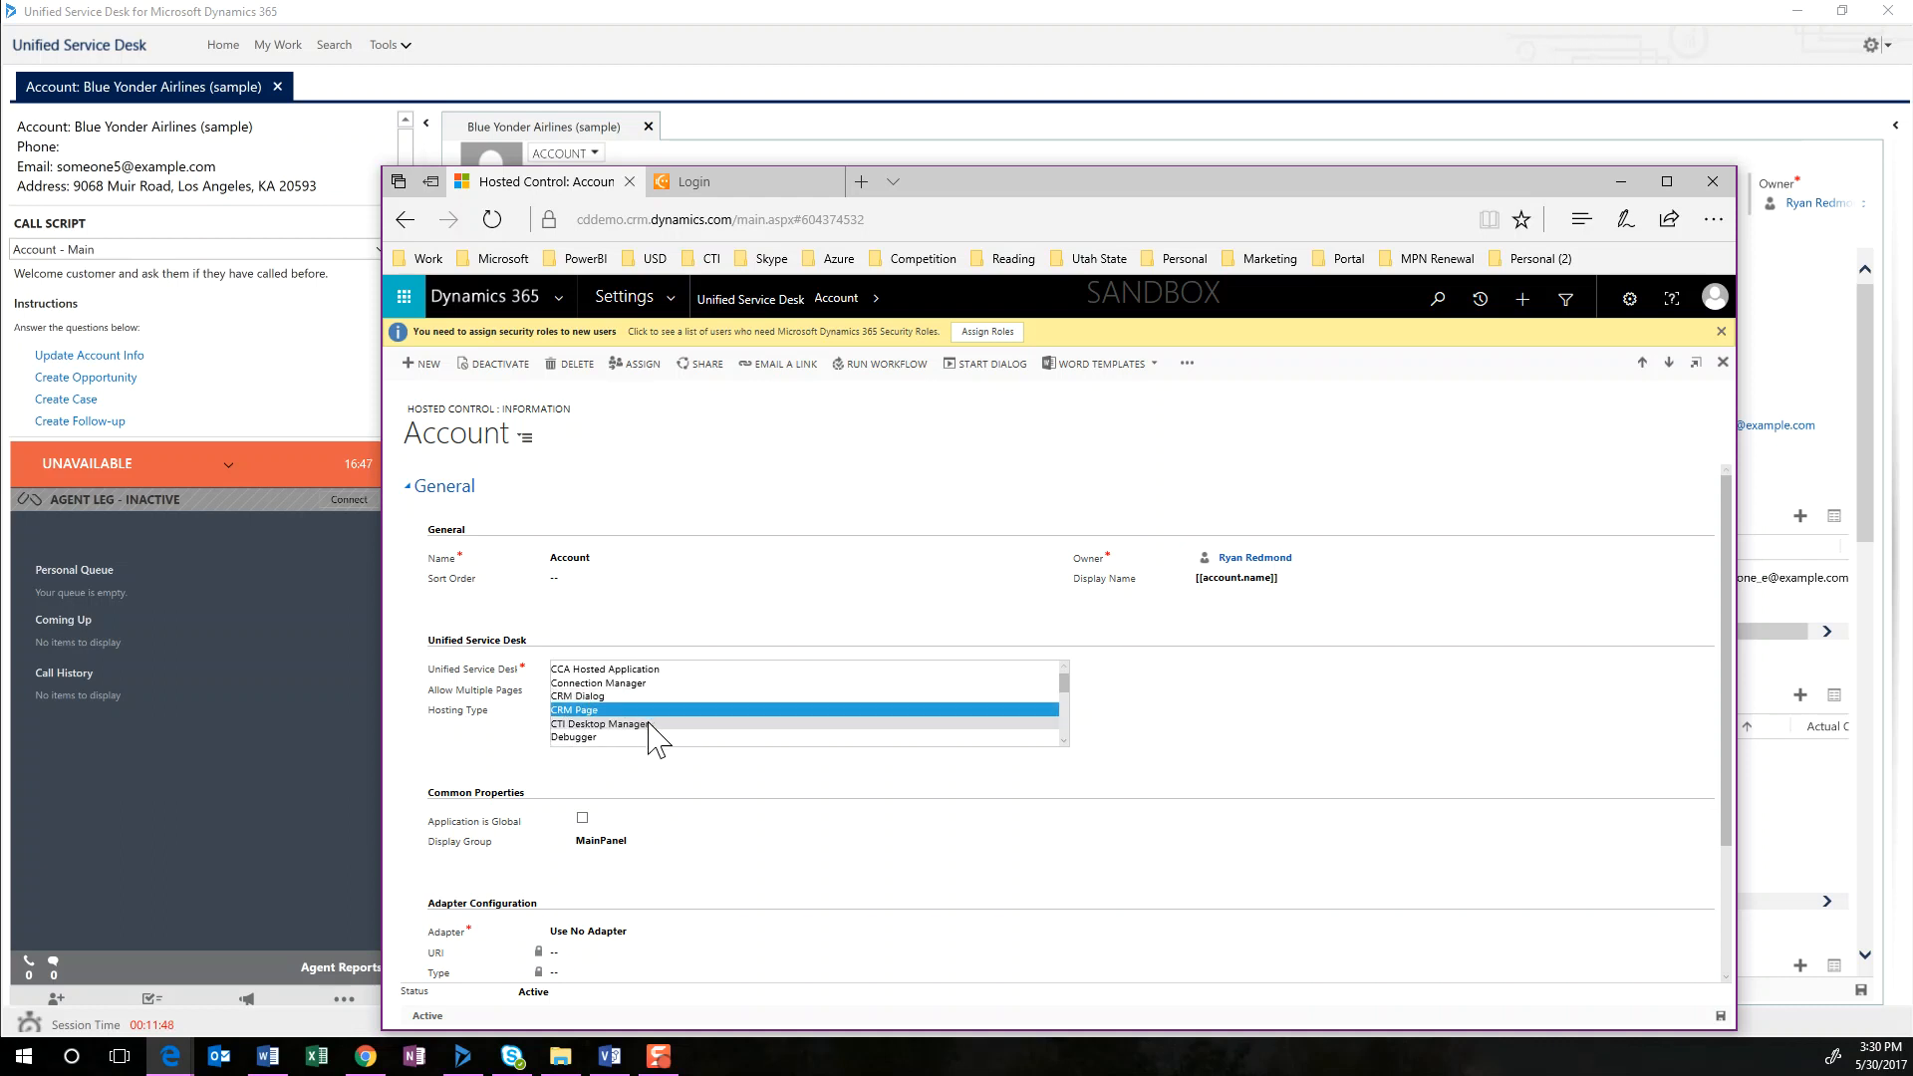
{"action": "scroll", "coordinate": [620, 749], "scroll_direction": "down", "scroll_amount": 1}
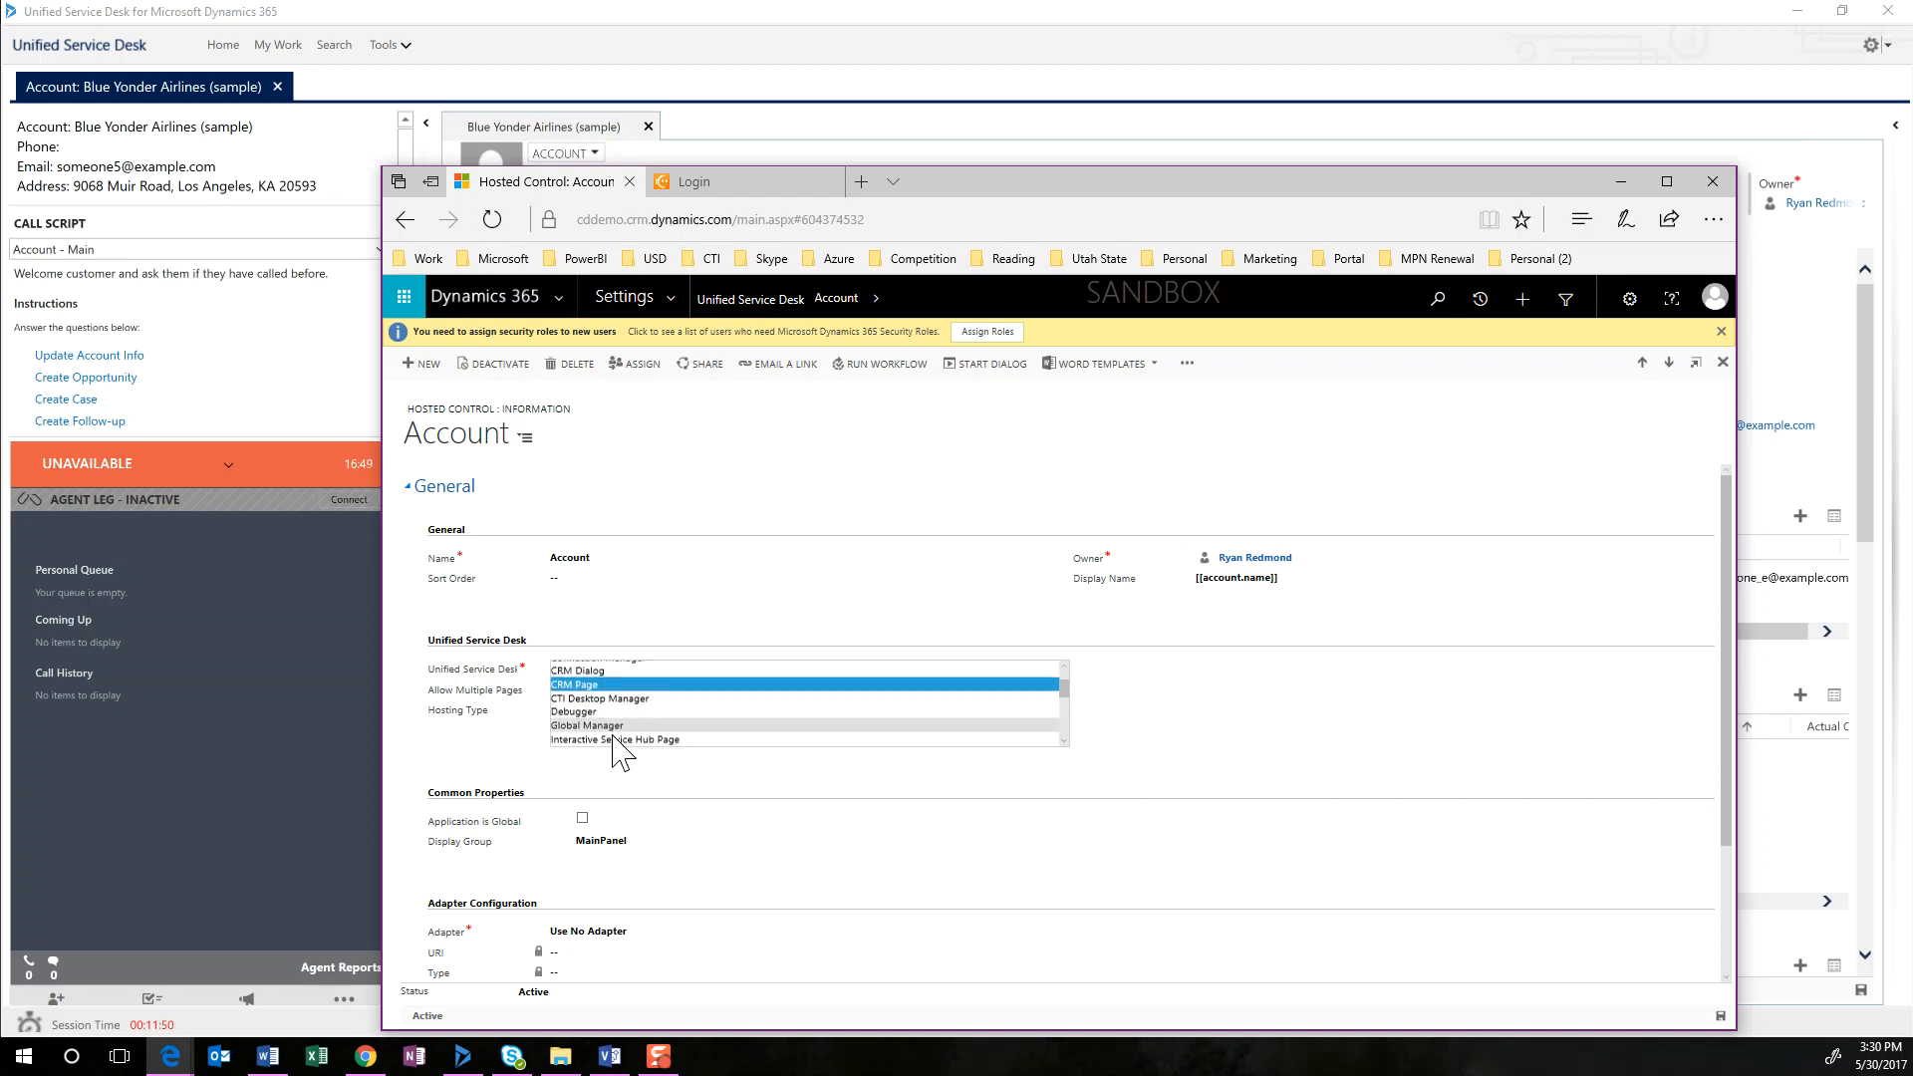
{"action": "scroll", "coordinate": [611, 733], "scroll_direction": "up", "scroll_amount": 1}
{"action": "left_click", "coordinate": [566, 697]}
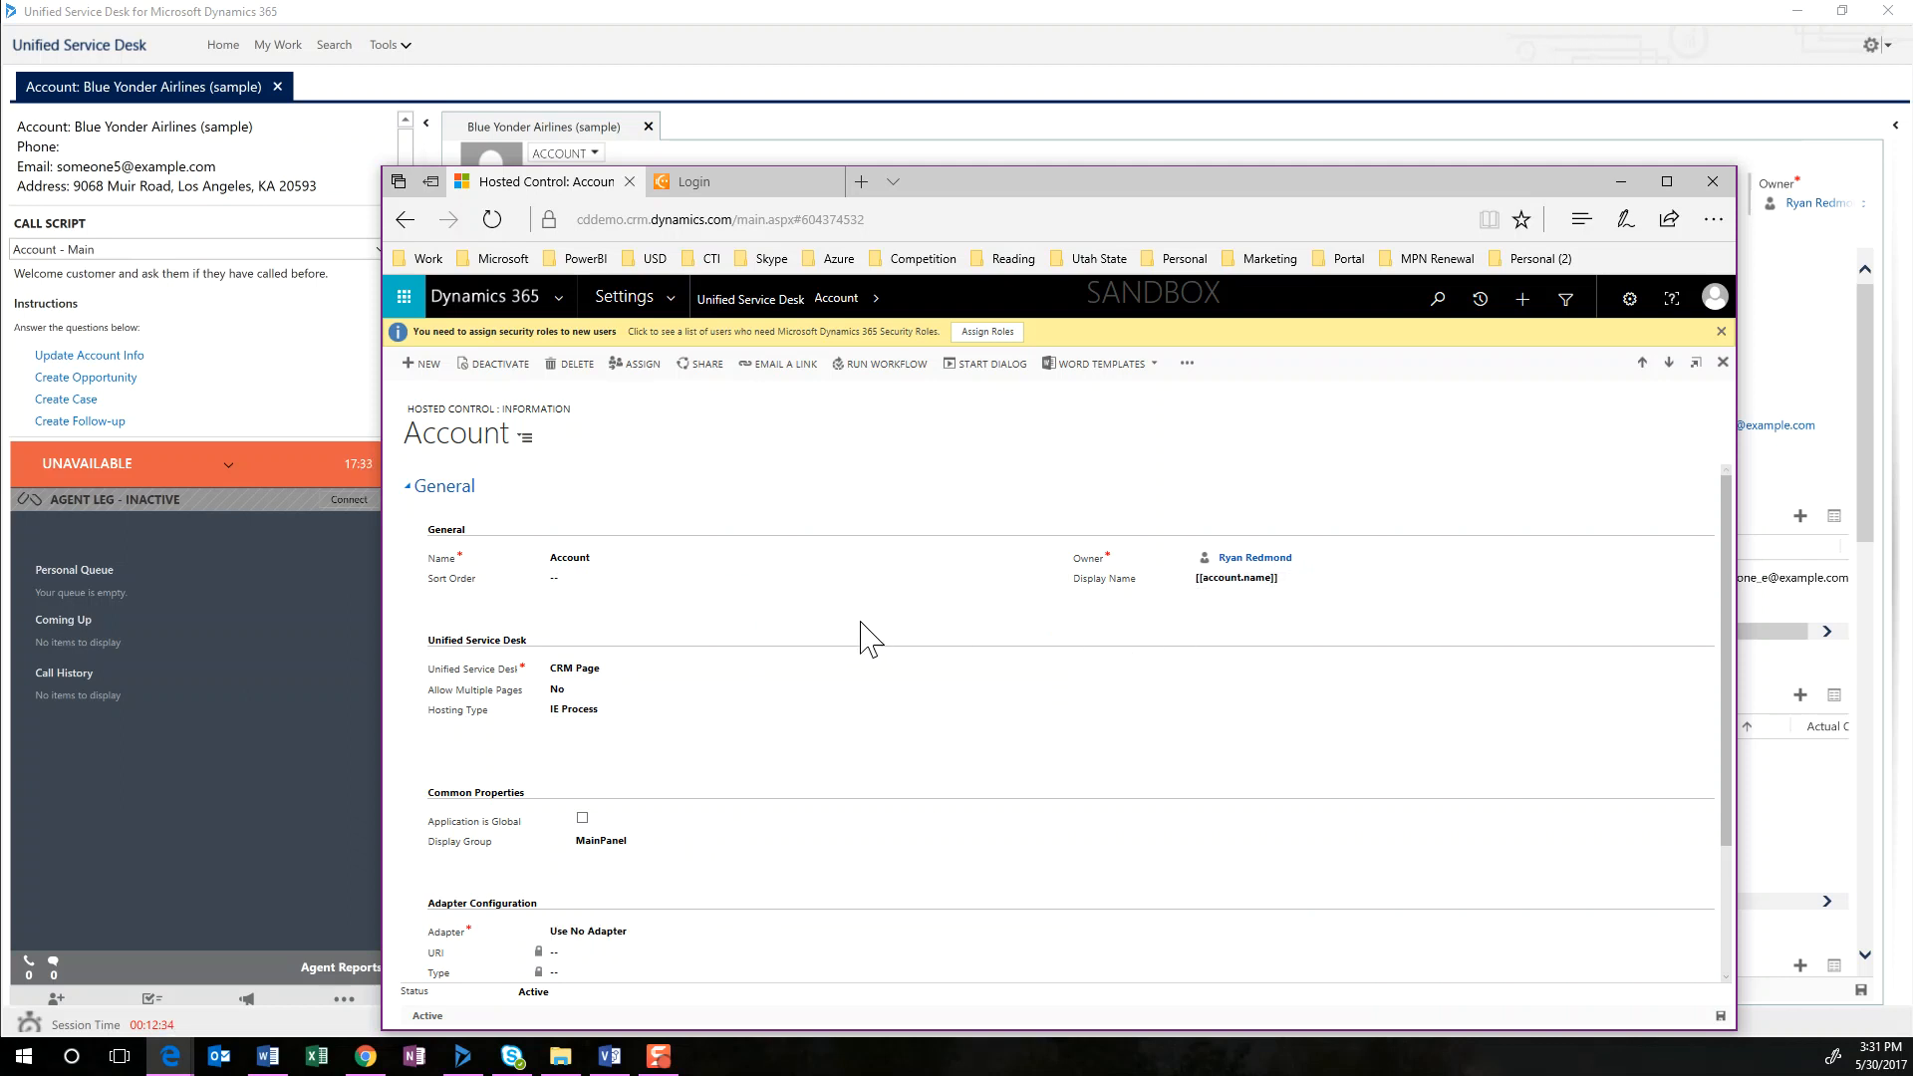
Return to the list of active hosted controls and open the Search control
{"action": "left_click", "coordinate": [726, 305]}
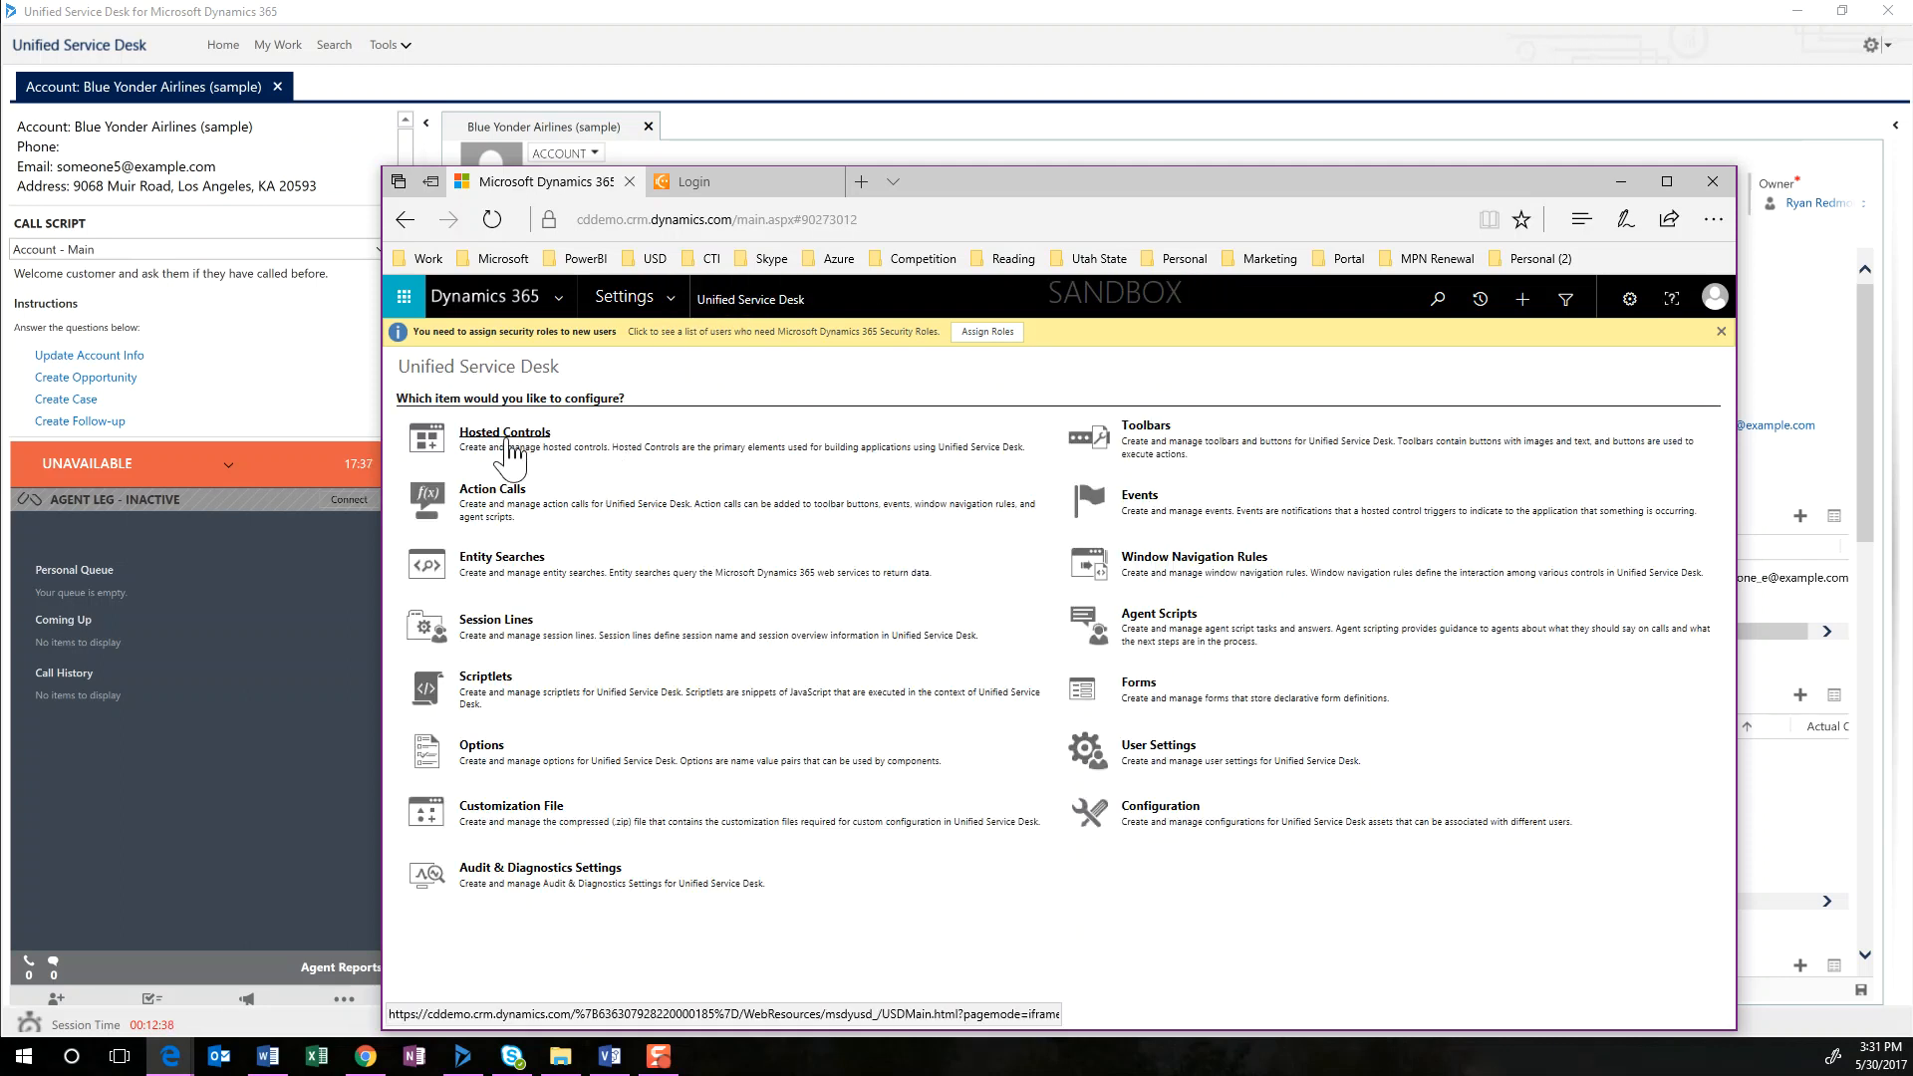
{"action": "left_click", "coordinate": [503, 434]}
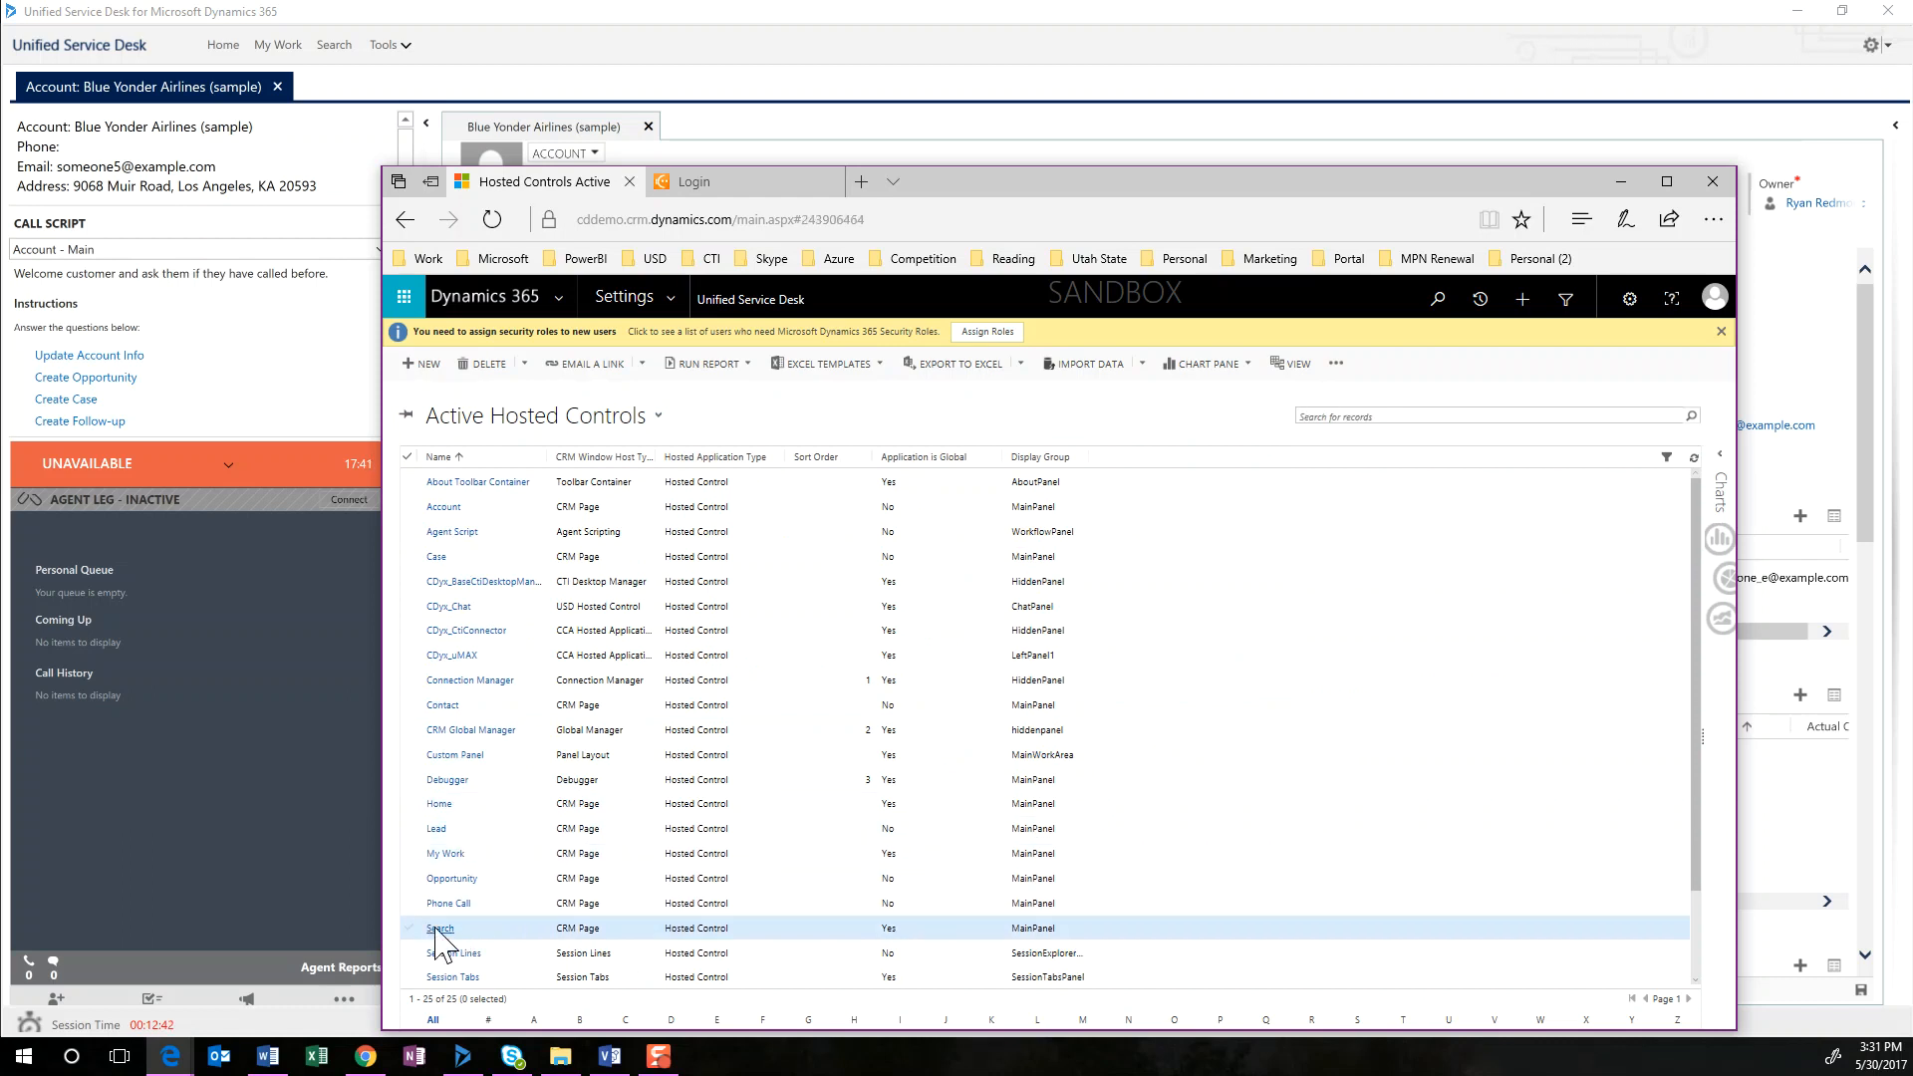
{"action": "left_click", "coordinate": [453, 952]}
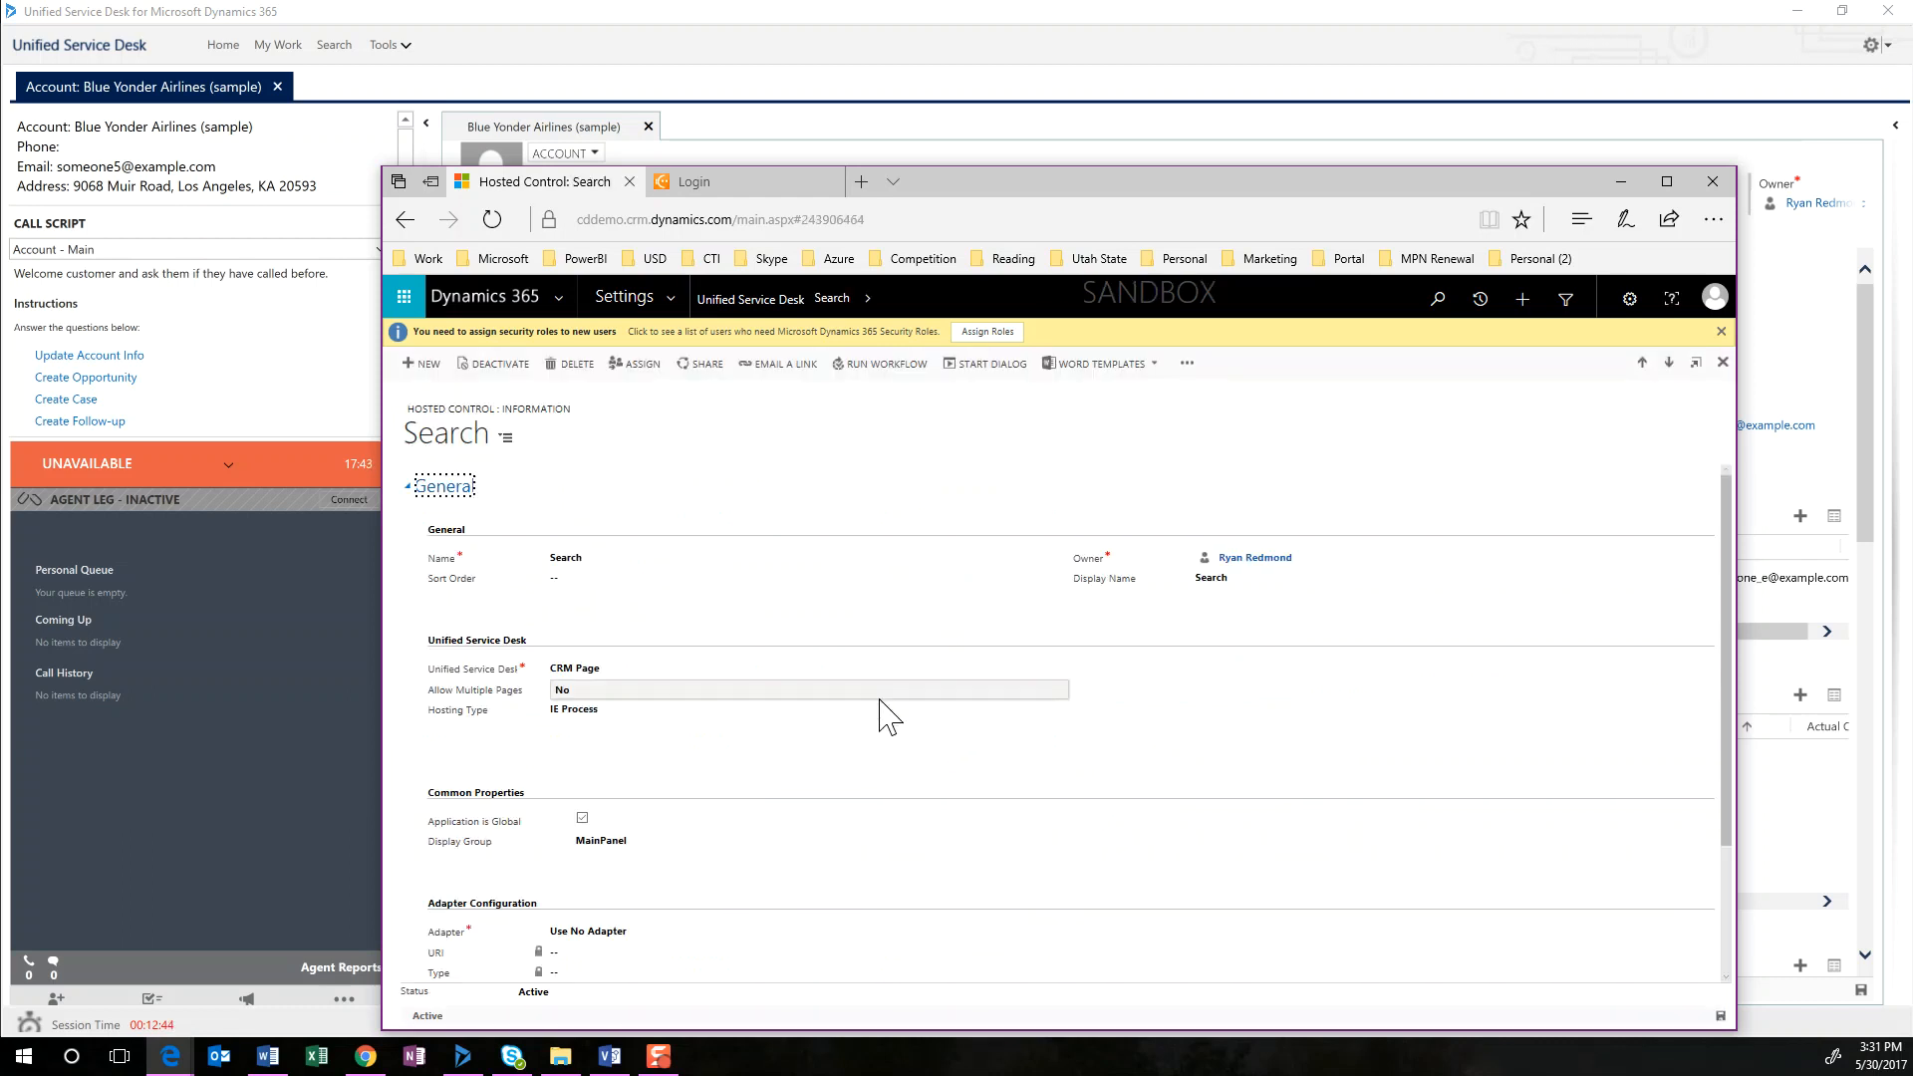
Examine the Hosting Type options of the Search control, keeping IE Process
{"action": "left_click", "coordinate": [618, 717]}
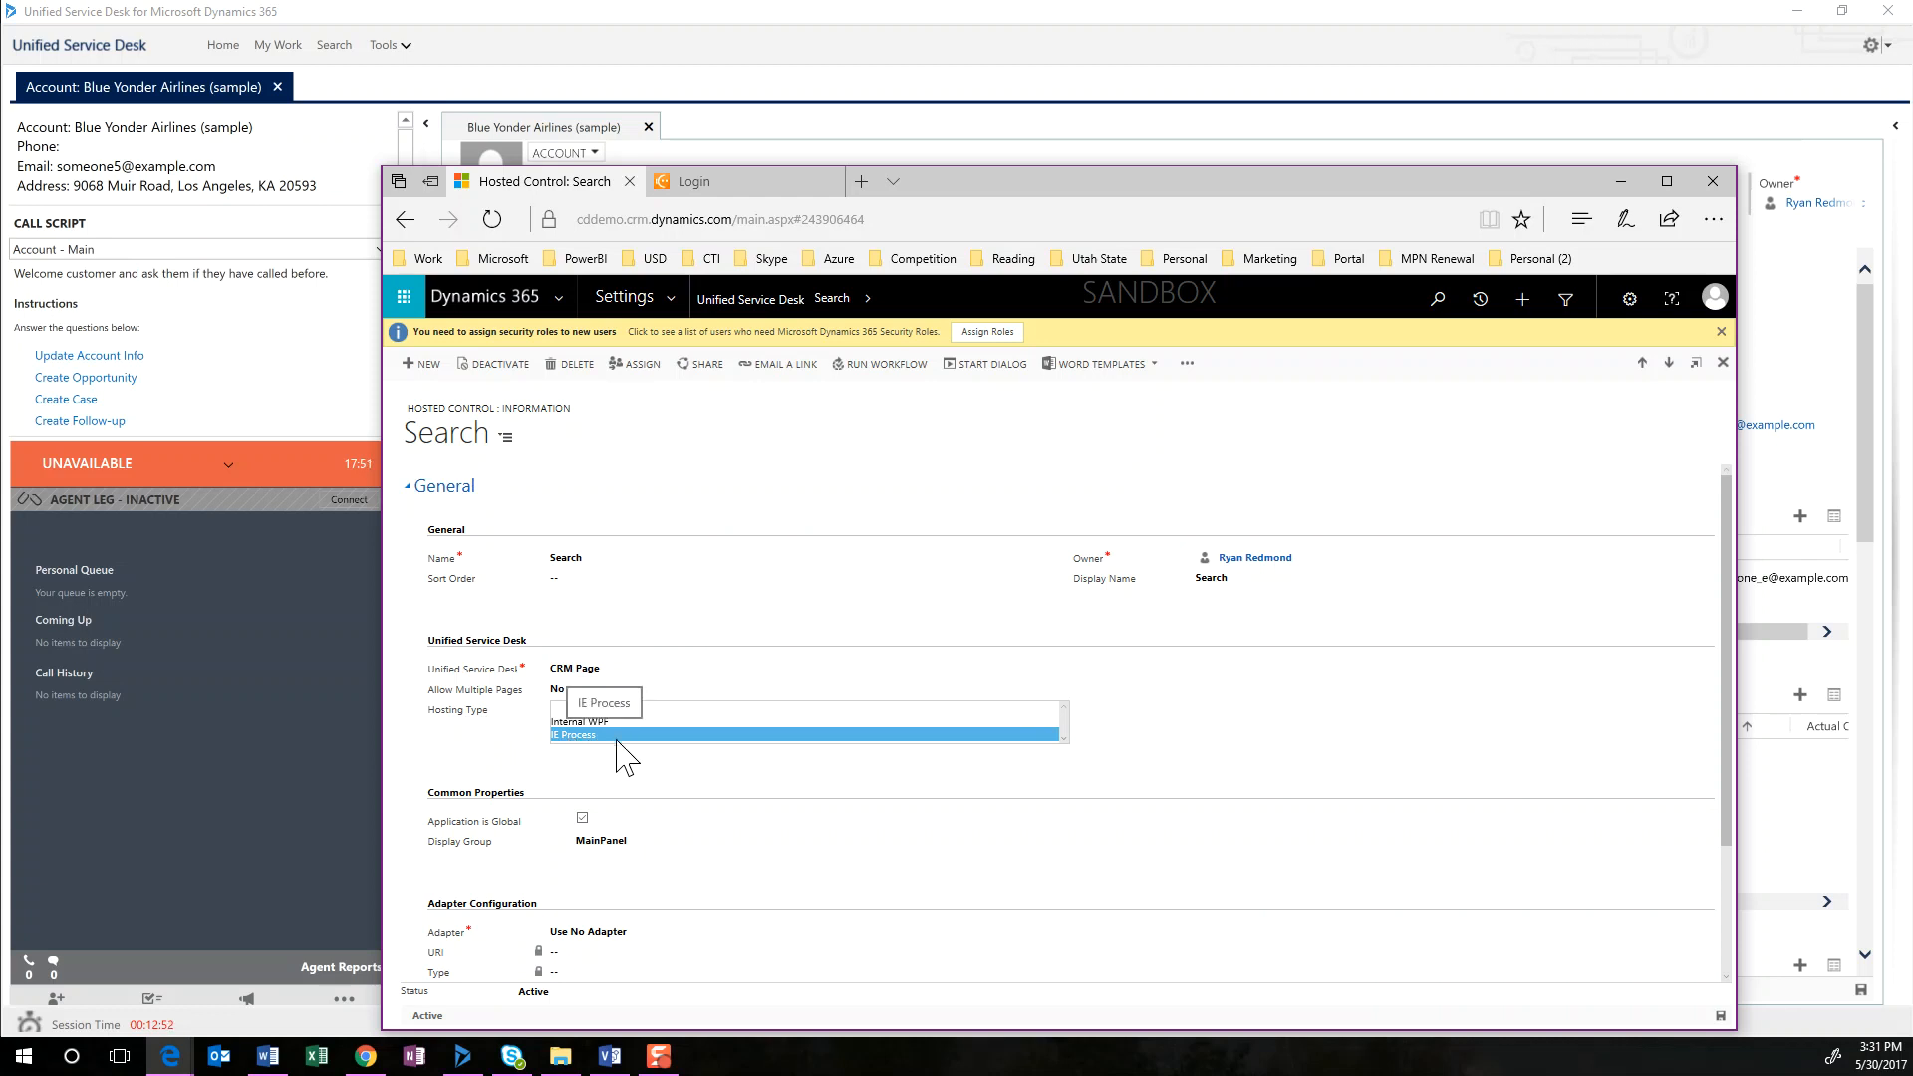
{"action": "left_click", "coordinate": [613, 737]}
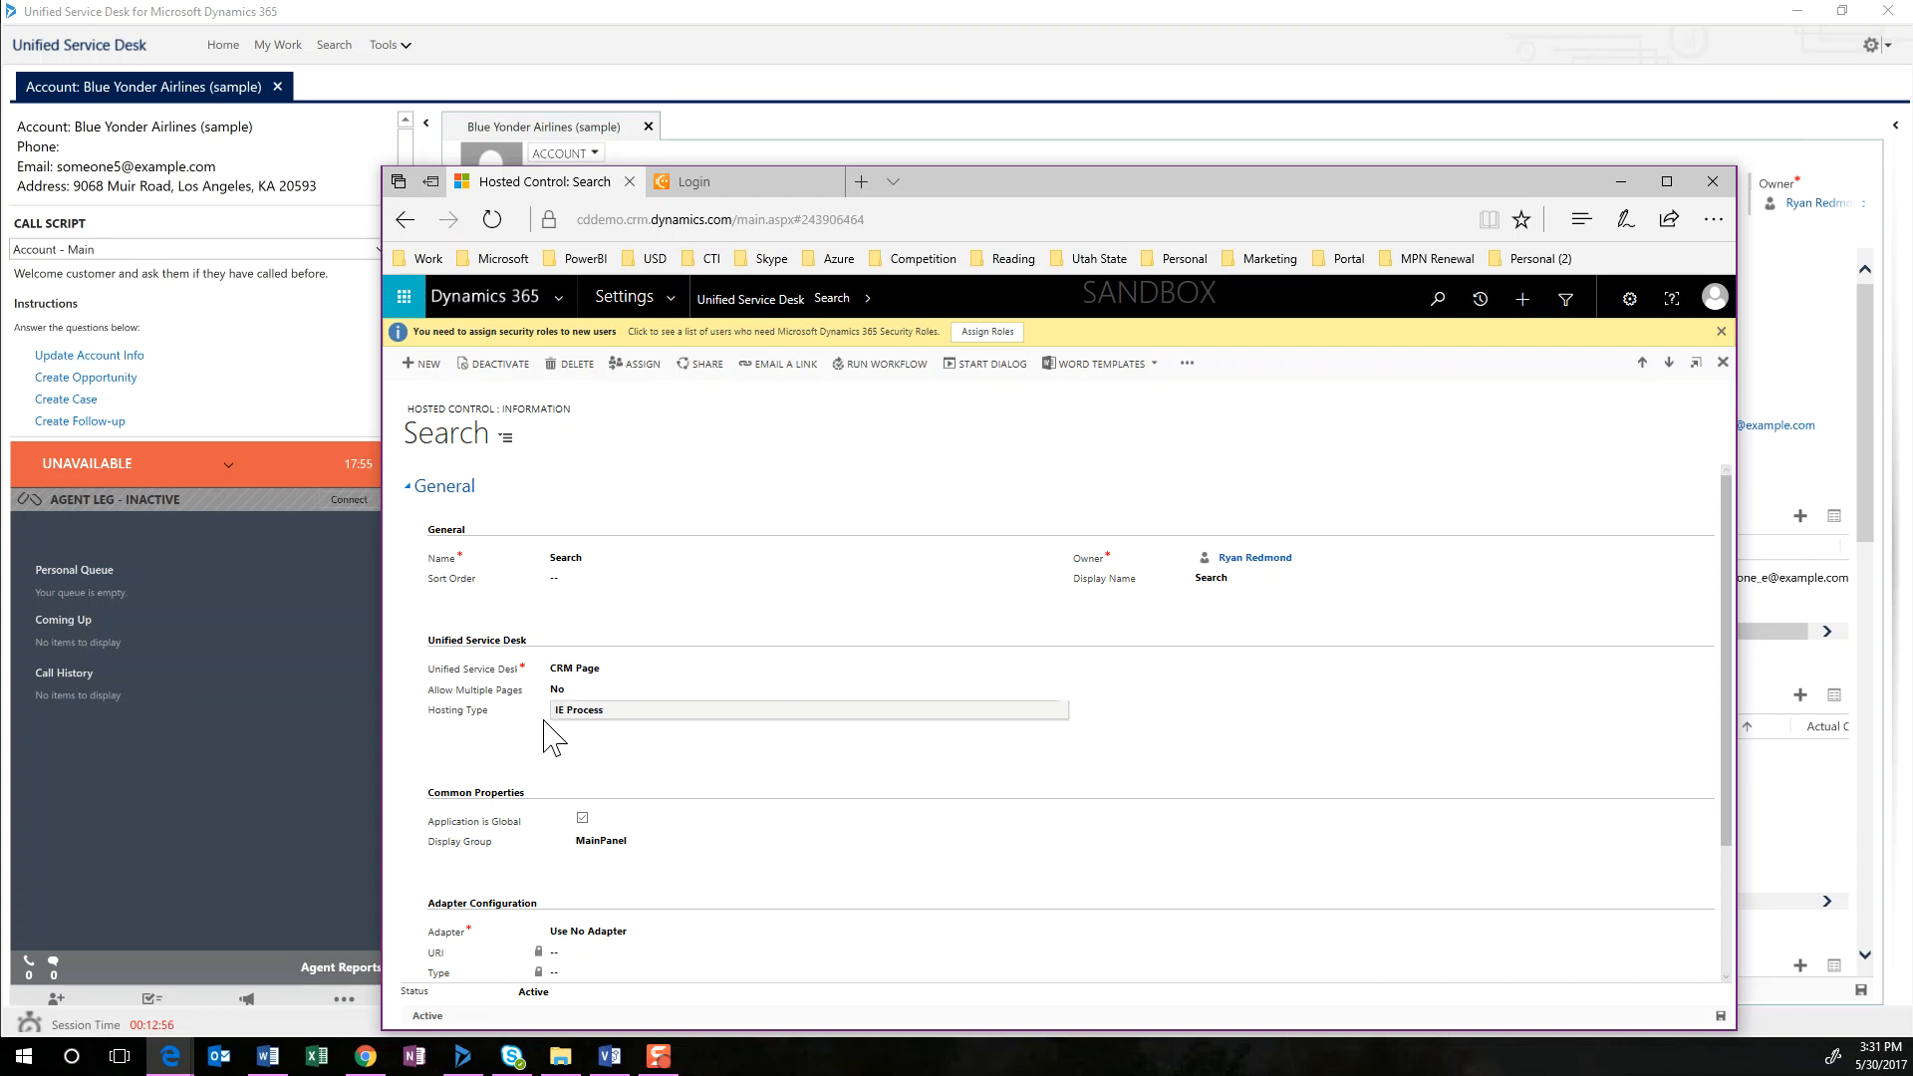
{"action": "left_click", "coordinate": [631, 713]}
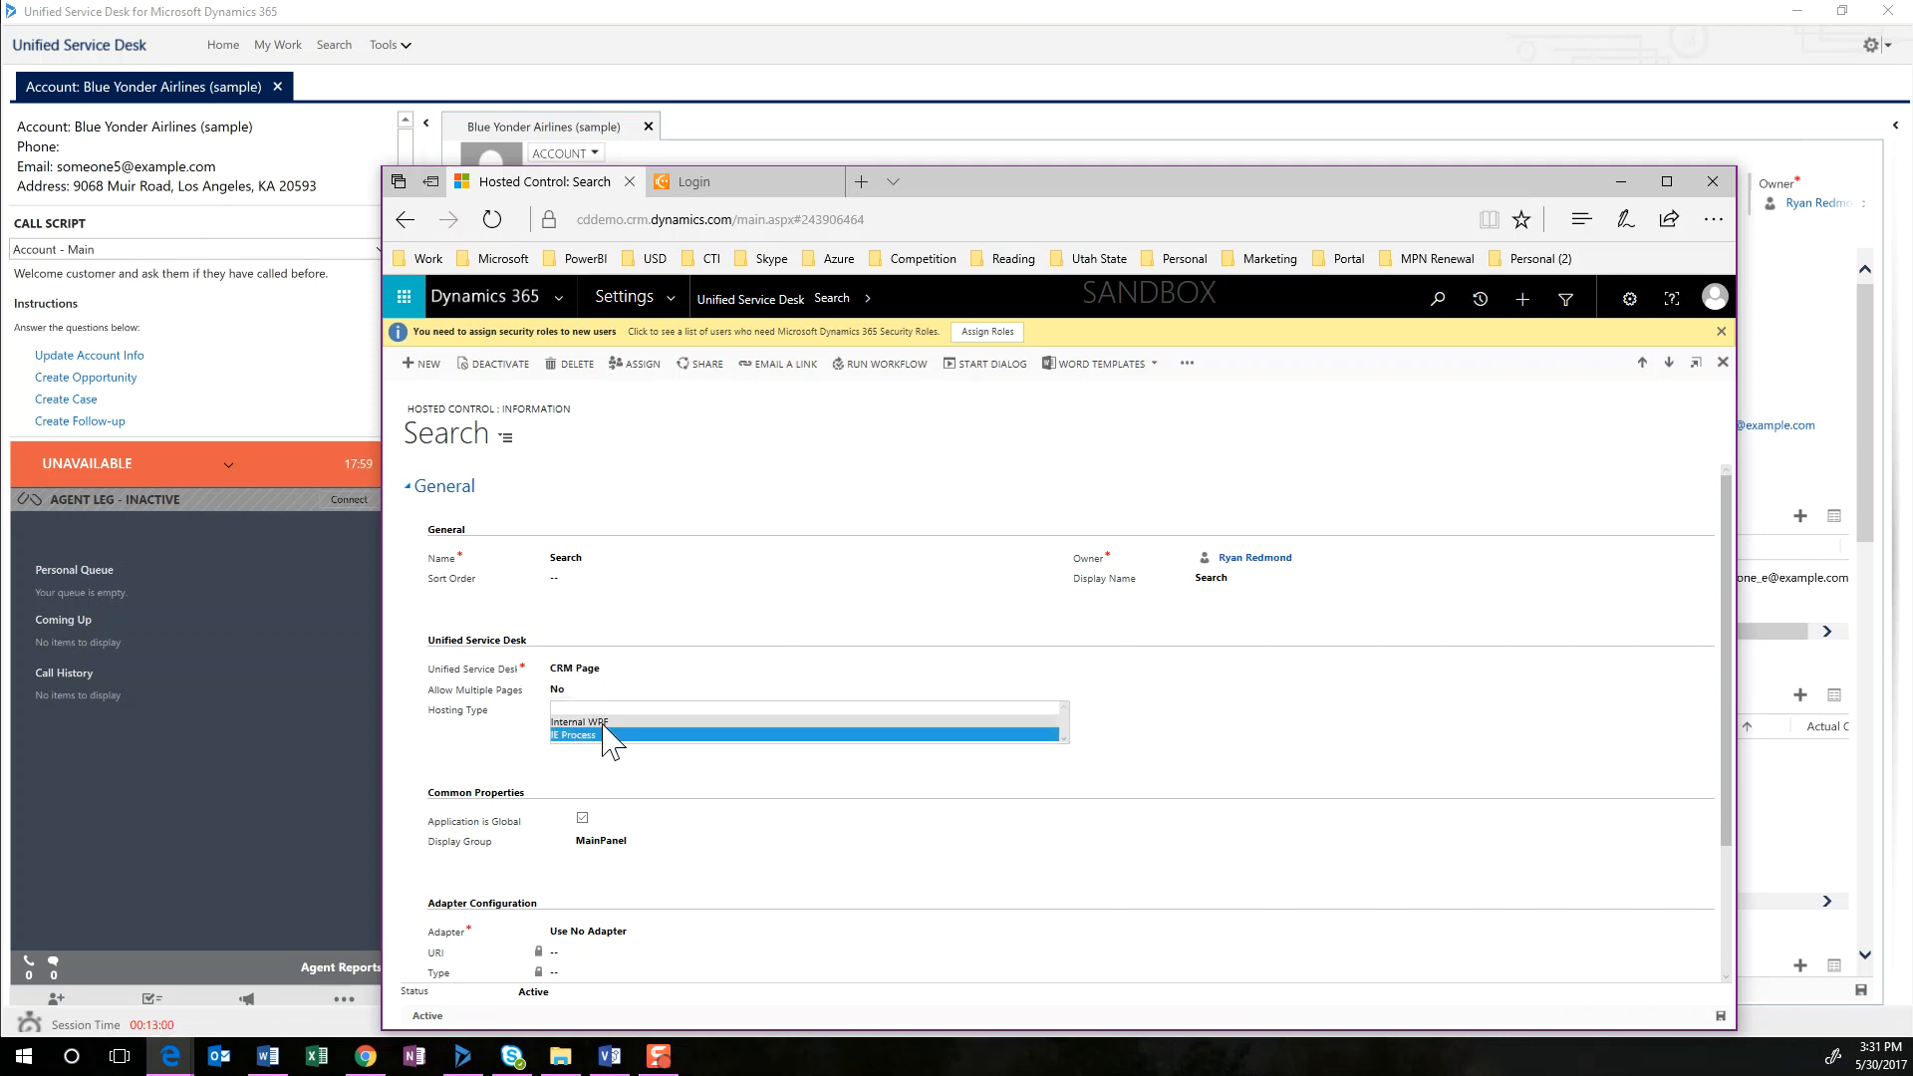
{"action": "left_click", "coordinate": [564, 735]}
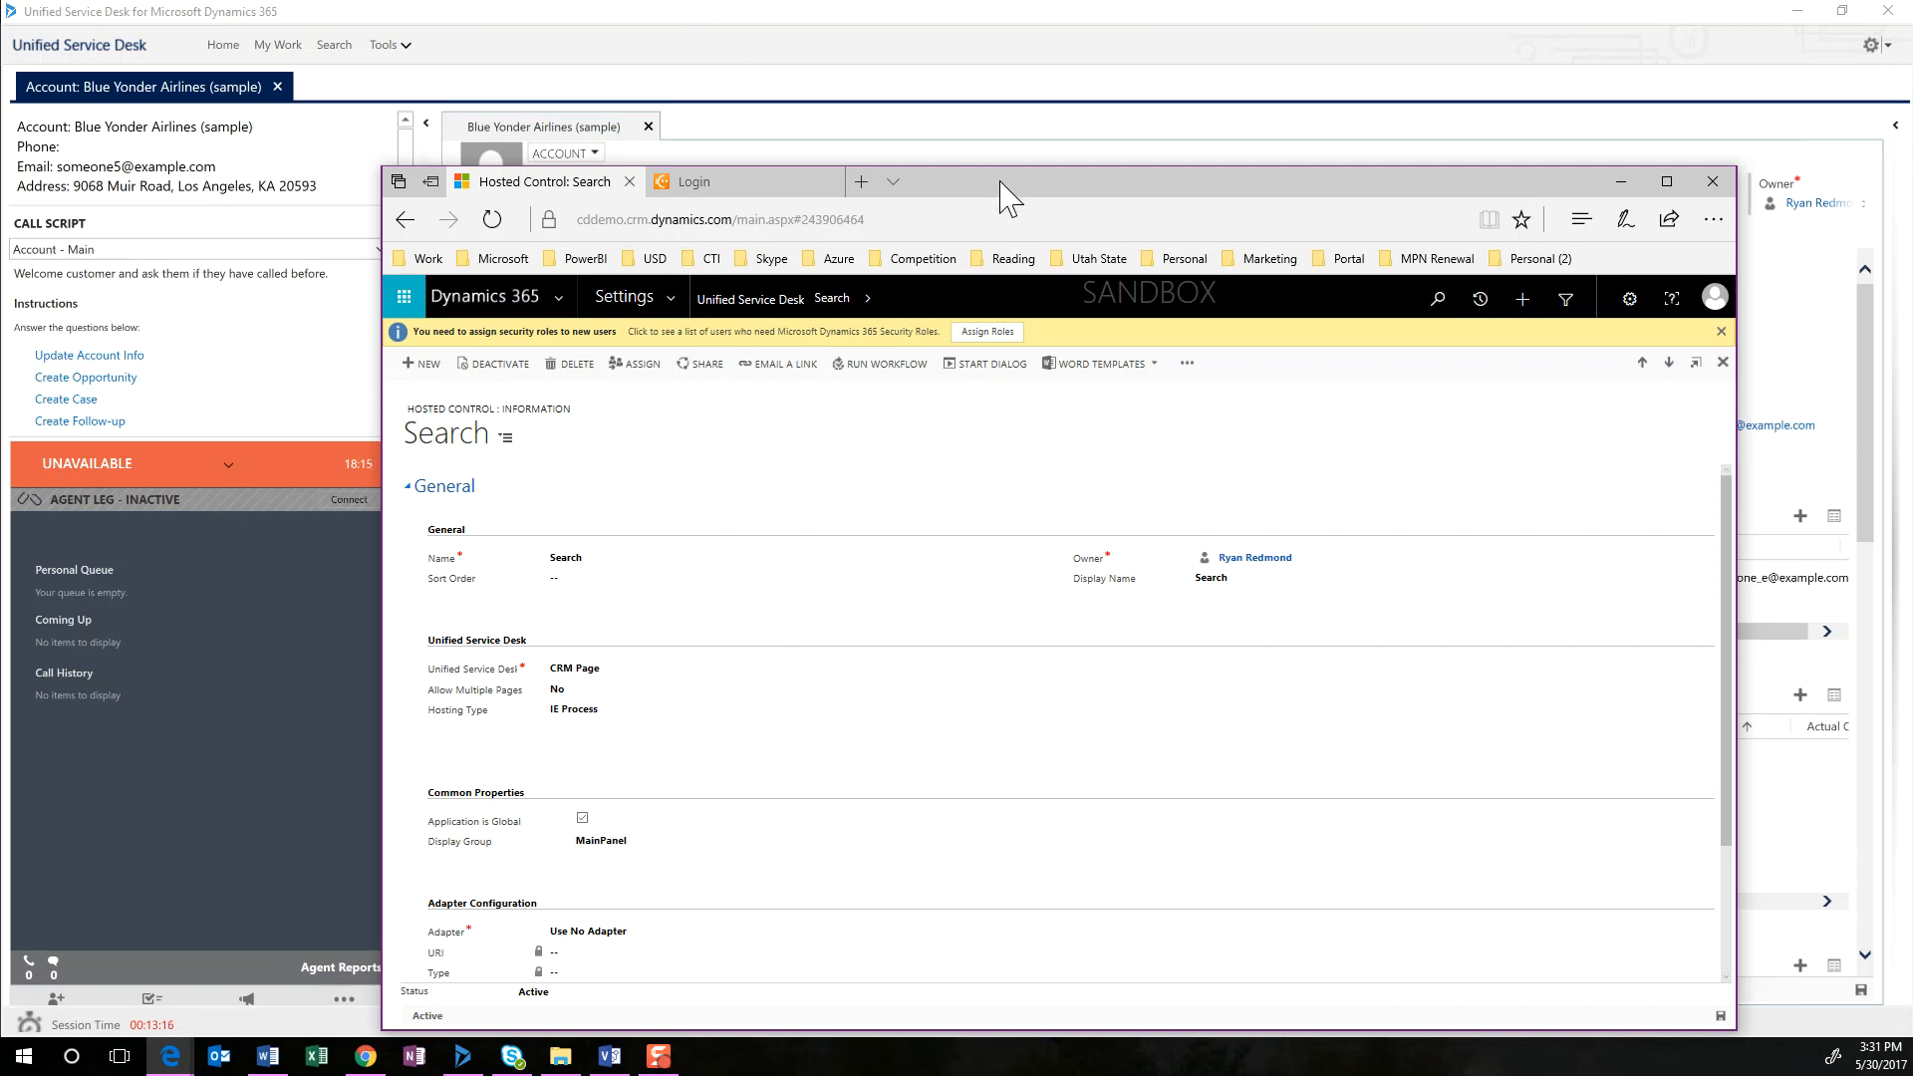
Move the browser window out of the way and close the Blue Yonder Airlines session in Unified Service Desk
{"action": "left_click_drag", "start_coordinate": [1000, 181], "coordinate": [1129, 132]}
{"action": "left_click", "coordinate": [1045, 672]}
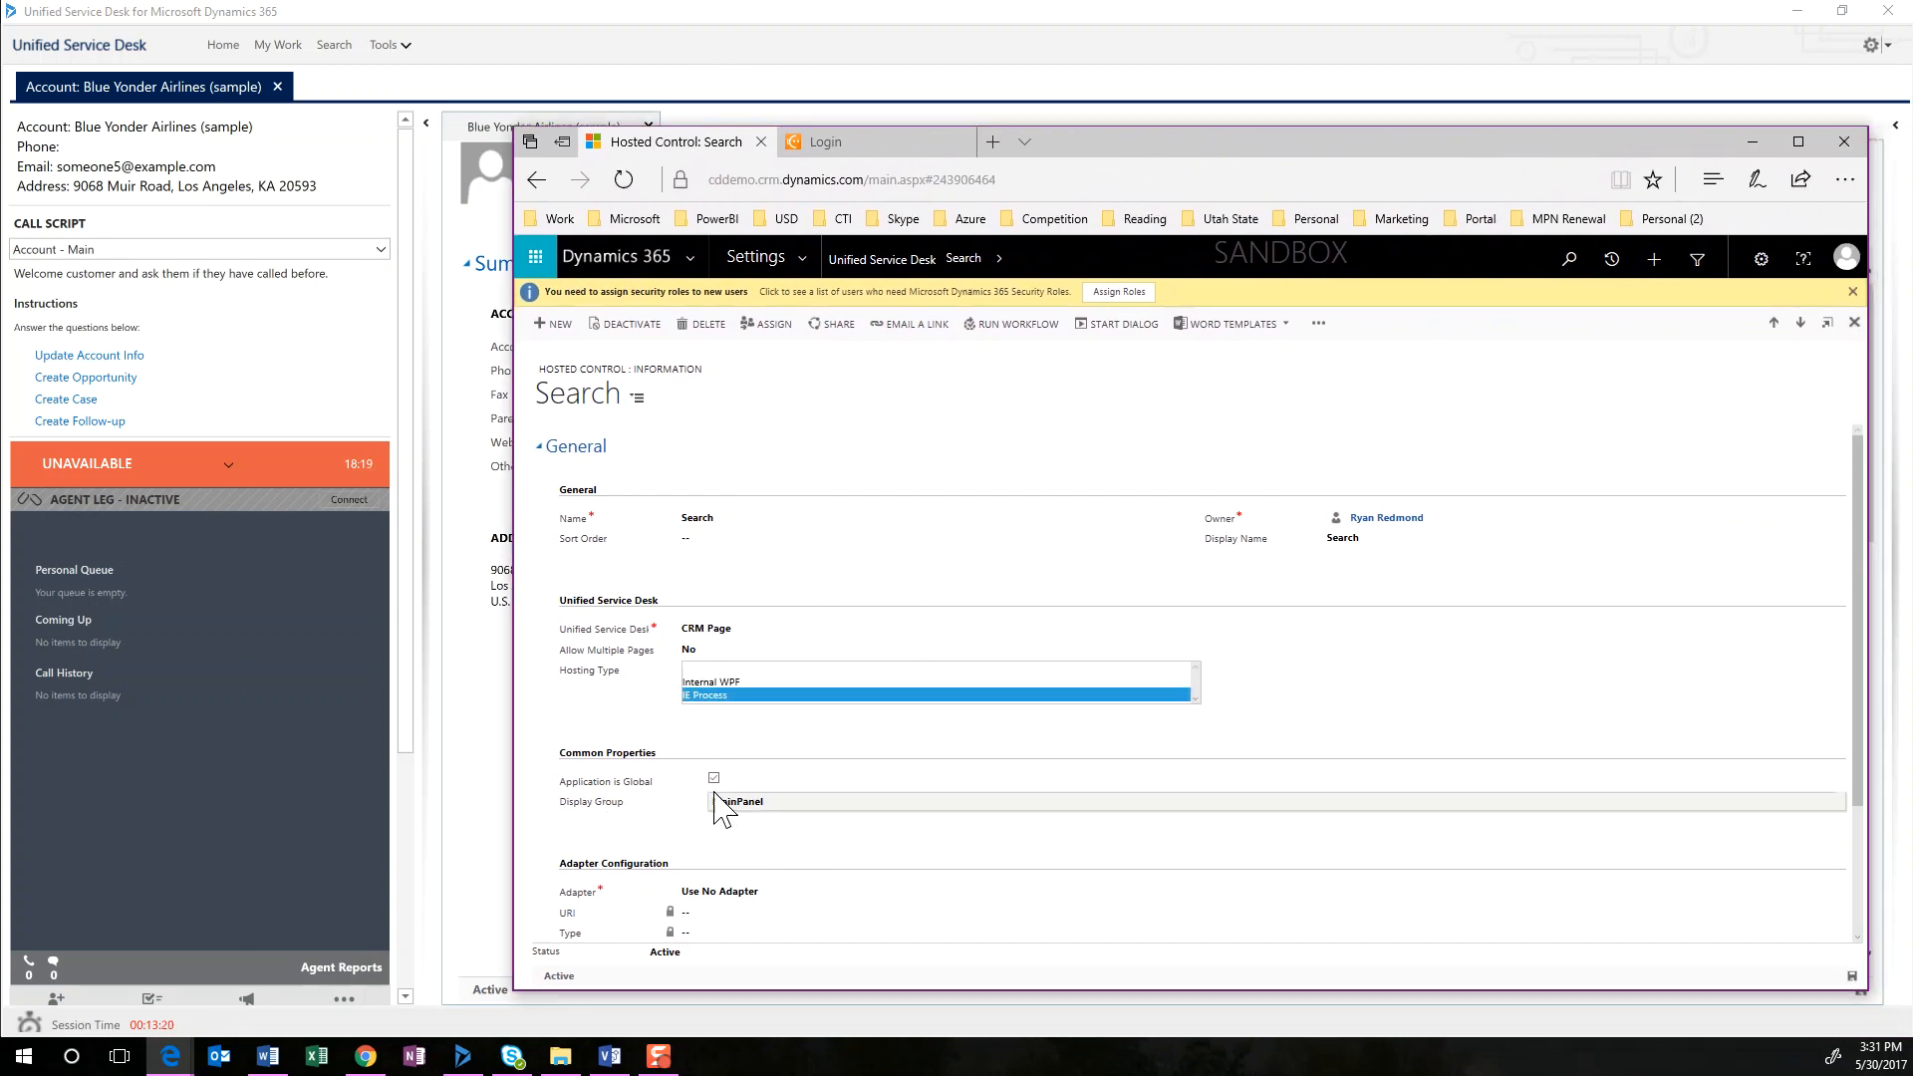
{"action": "left_click_drag", "start_coordinate": [1144, 142], "coordinate": [1912, 122]}
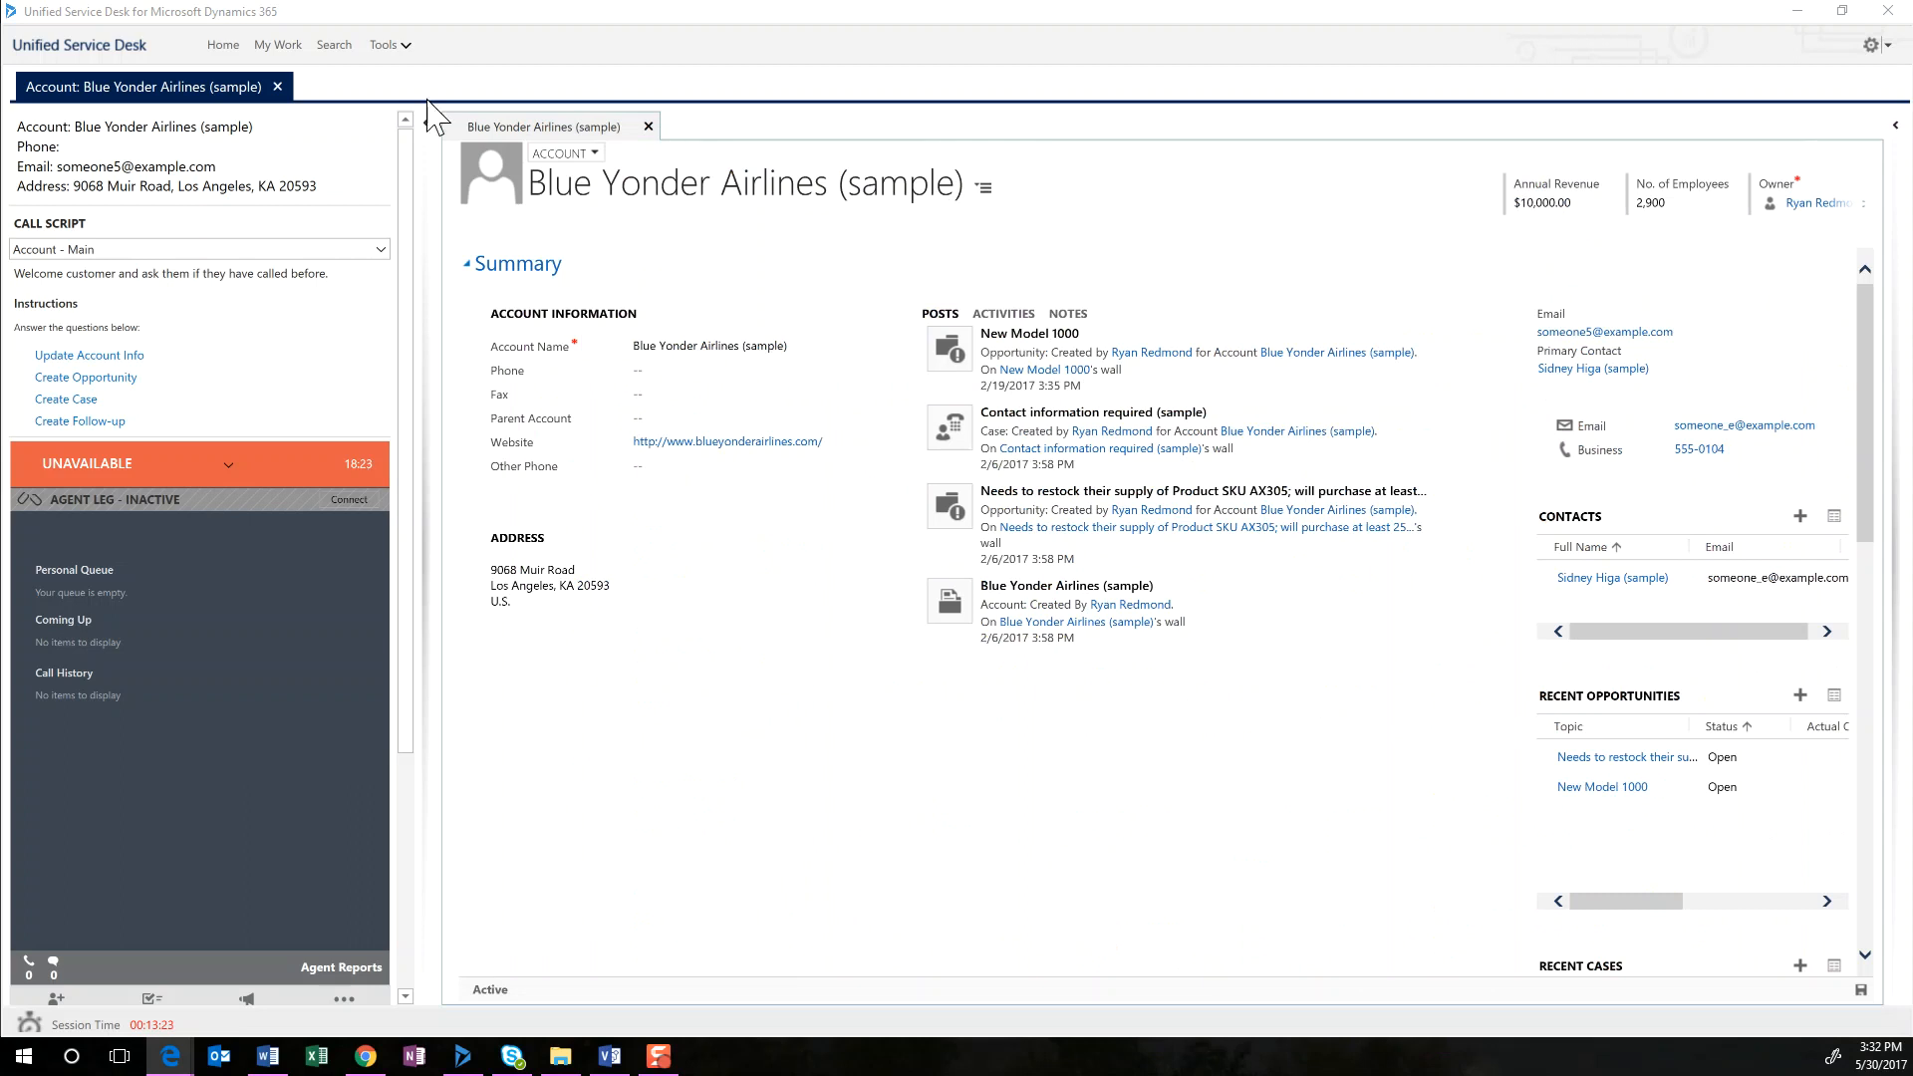
{"action": "left_click", "coordinate": [278, 87]}
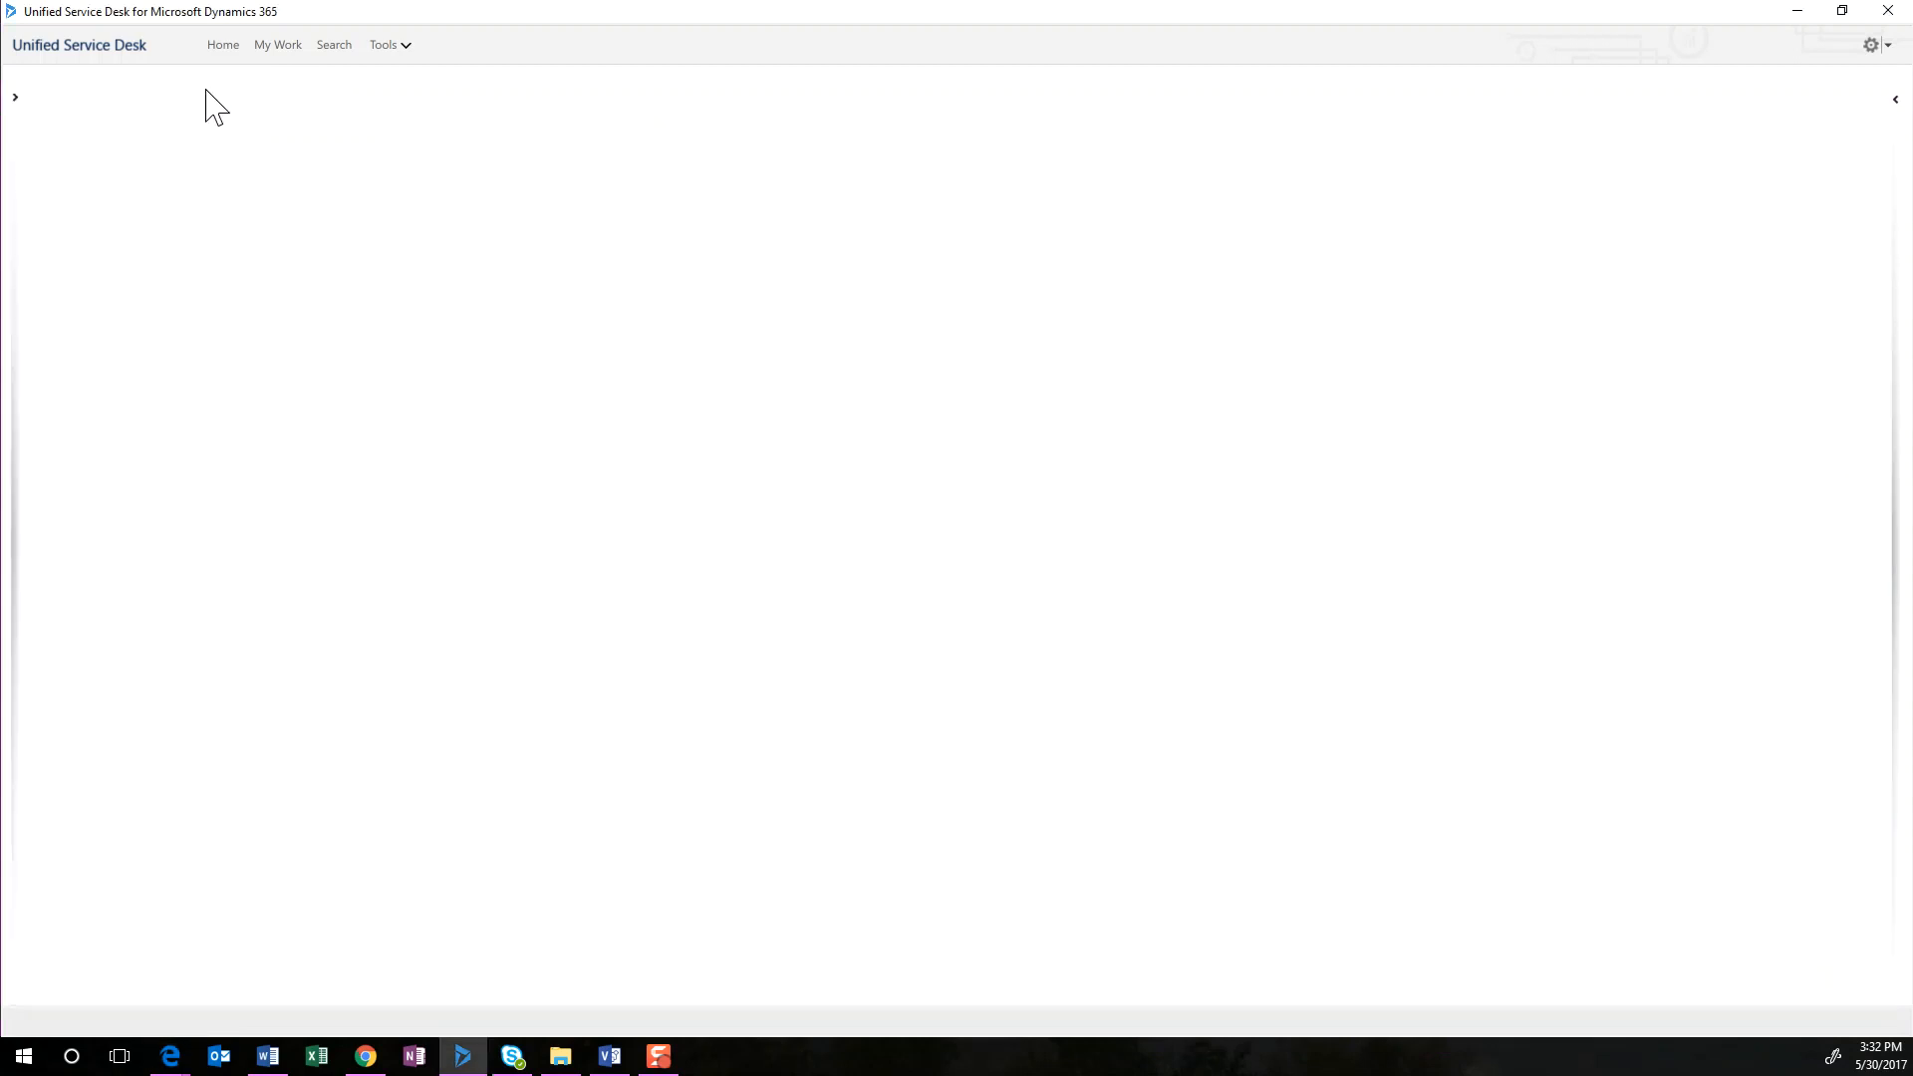
Search for "a" with the side panel expanded, open the Alpine Ski House (sample) account and dismiss the script error
{"action": "left_click", "coordinate": [334, 45]}
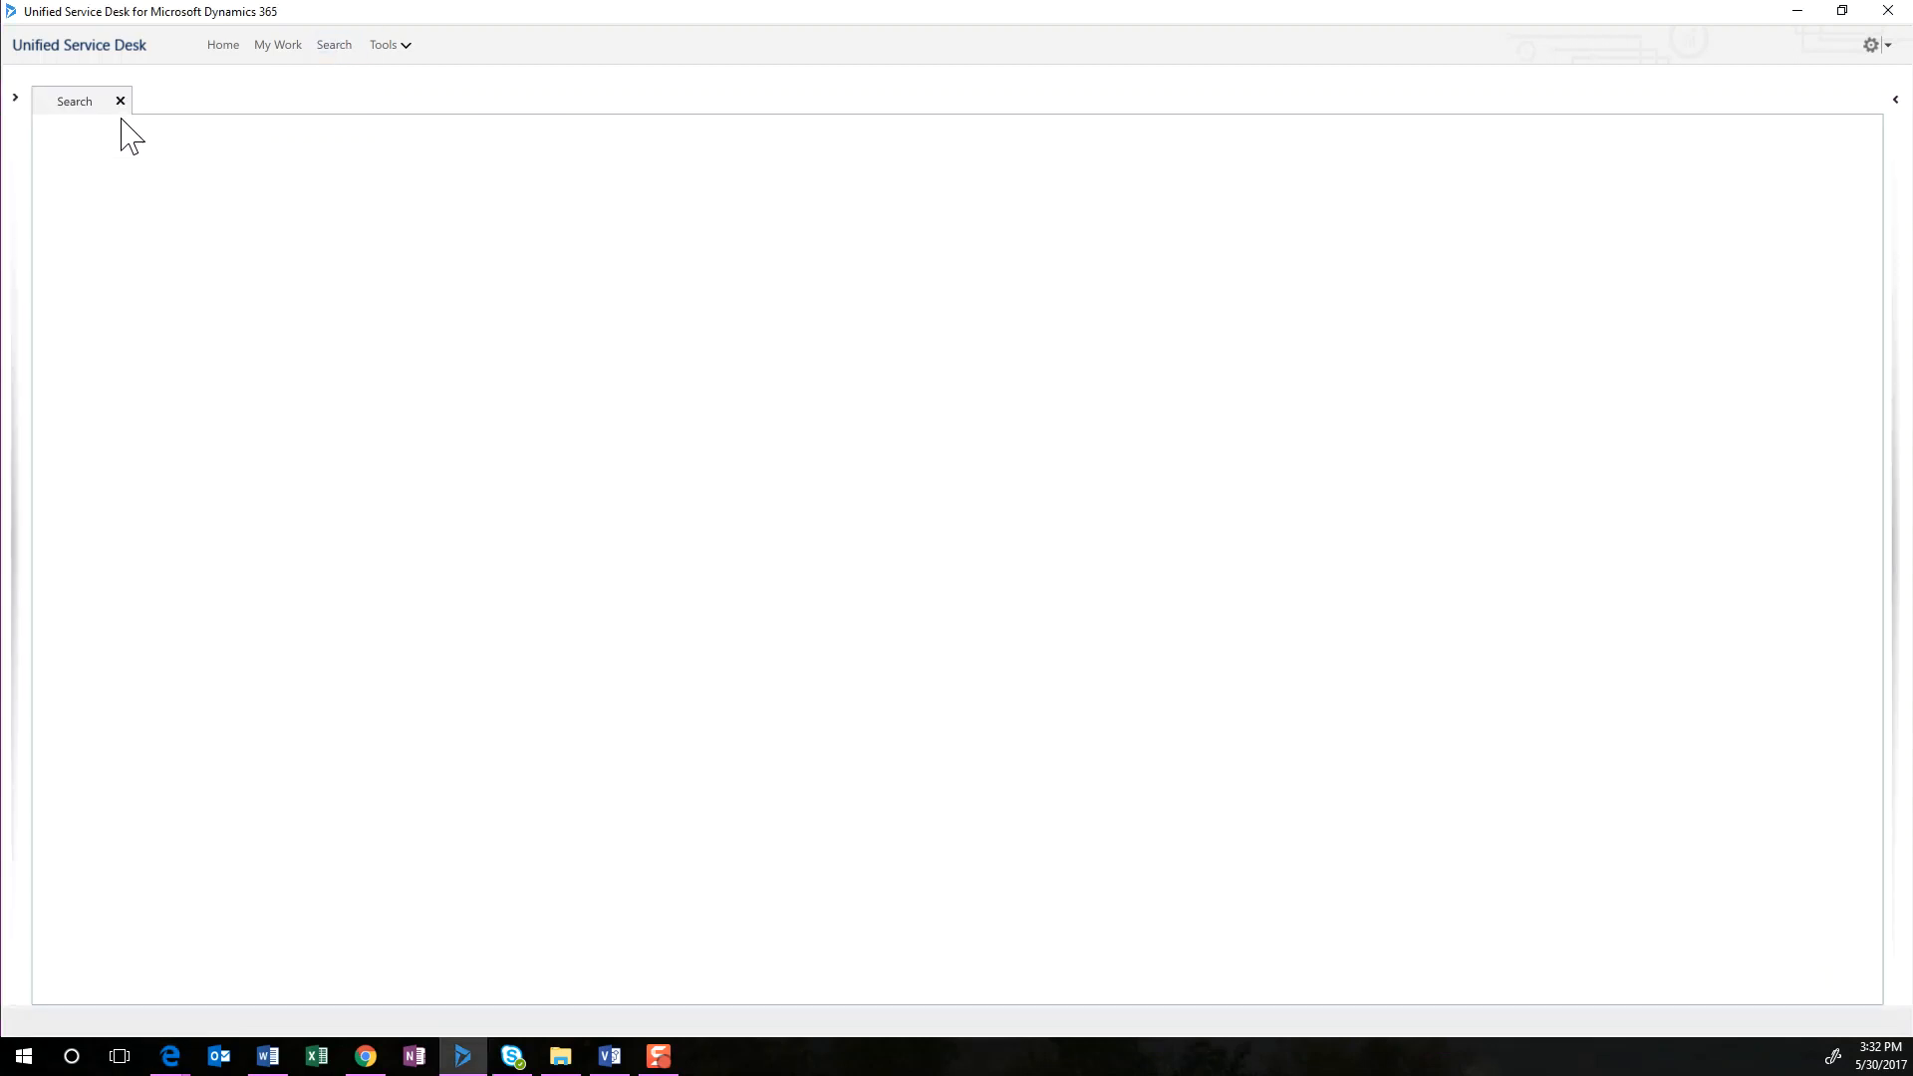
{"action": "left_click", "coordinate": [16, 104]}
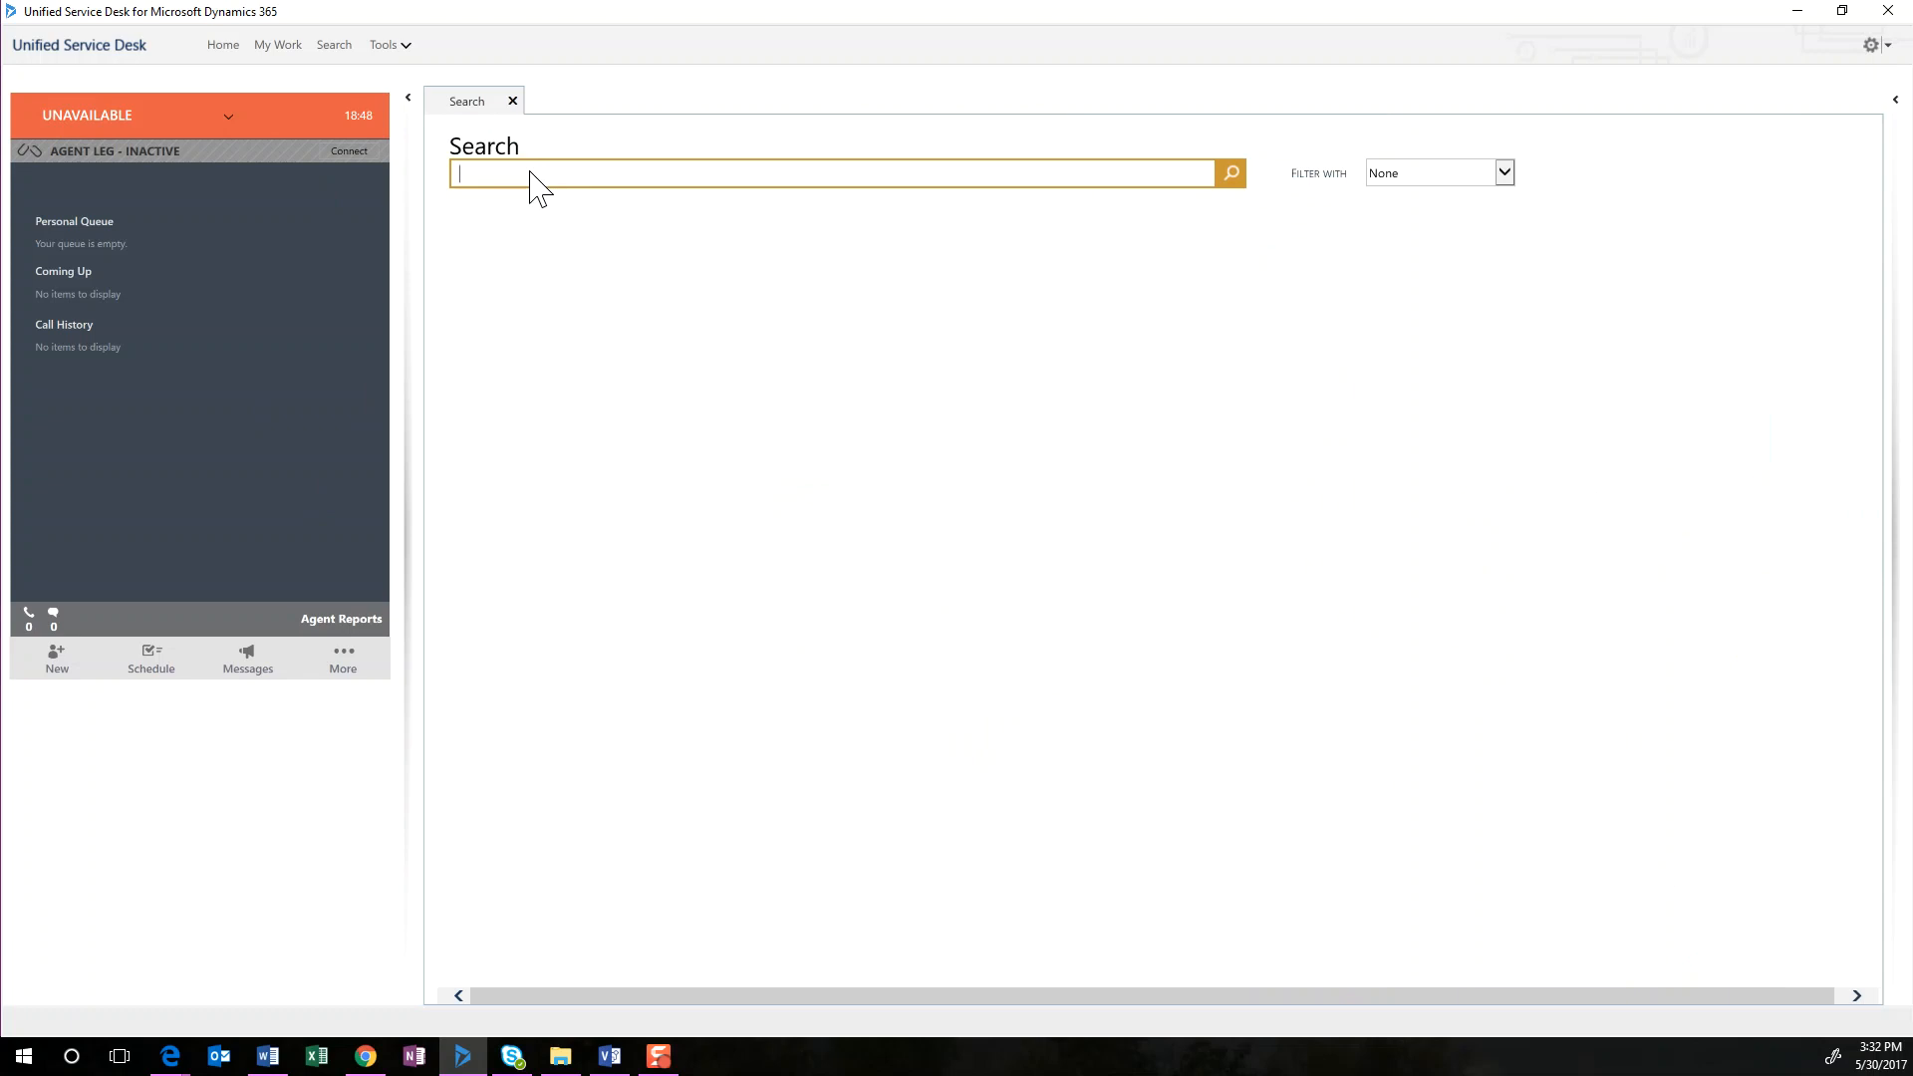
{"action": "type", "text": "a"}
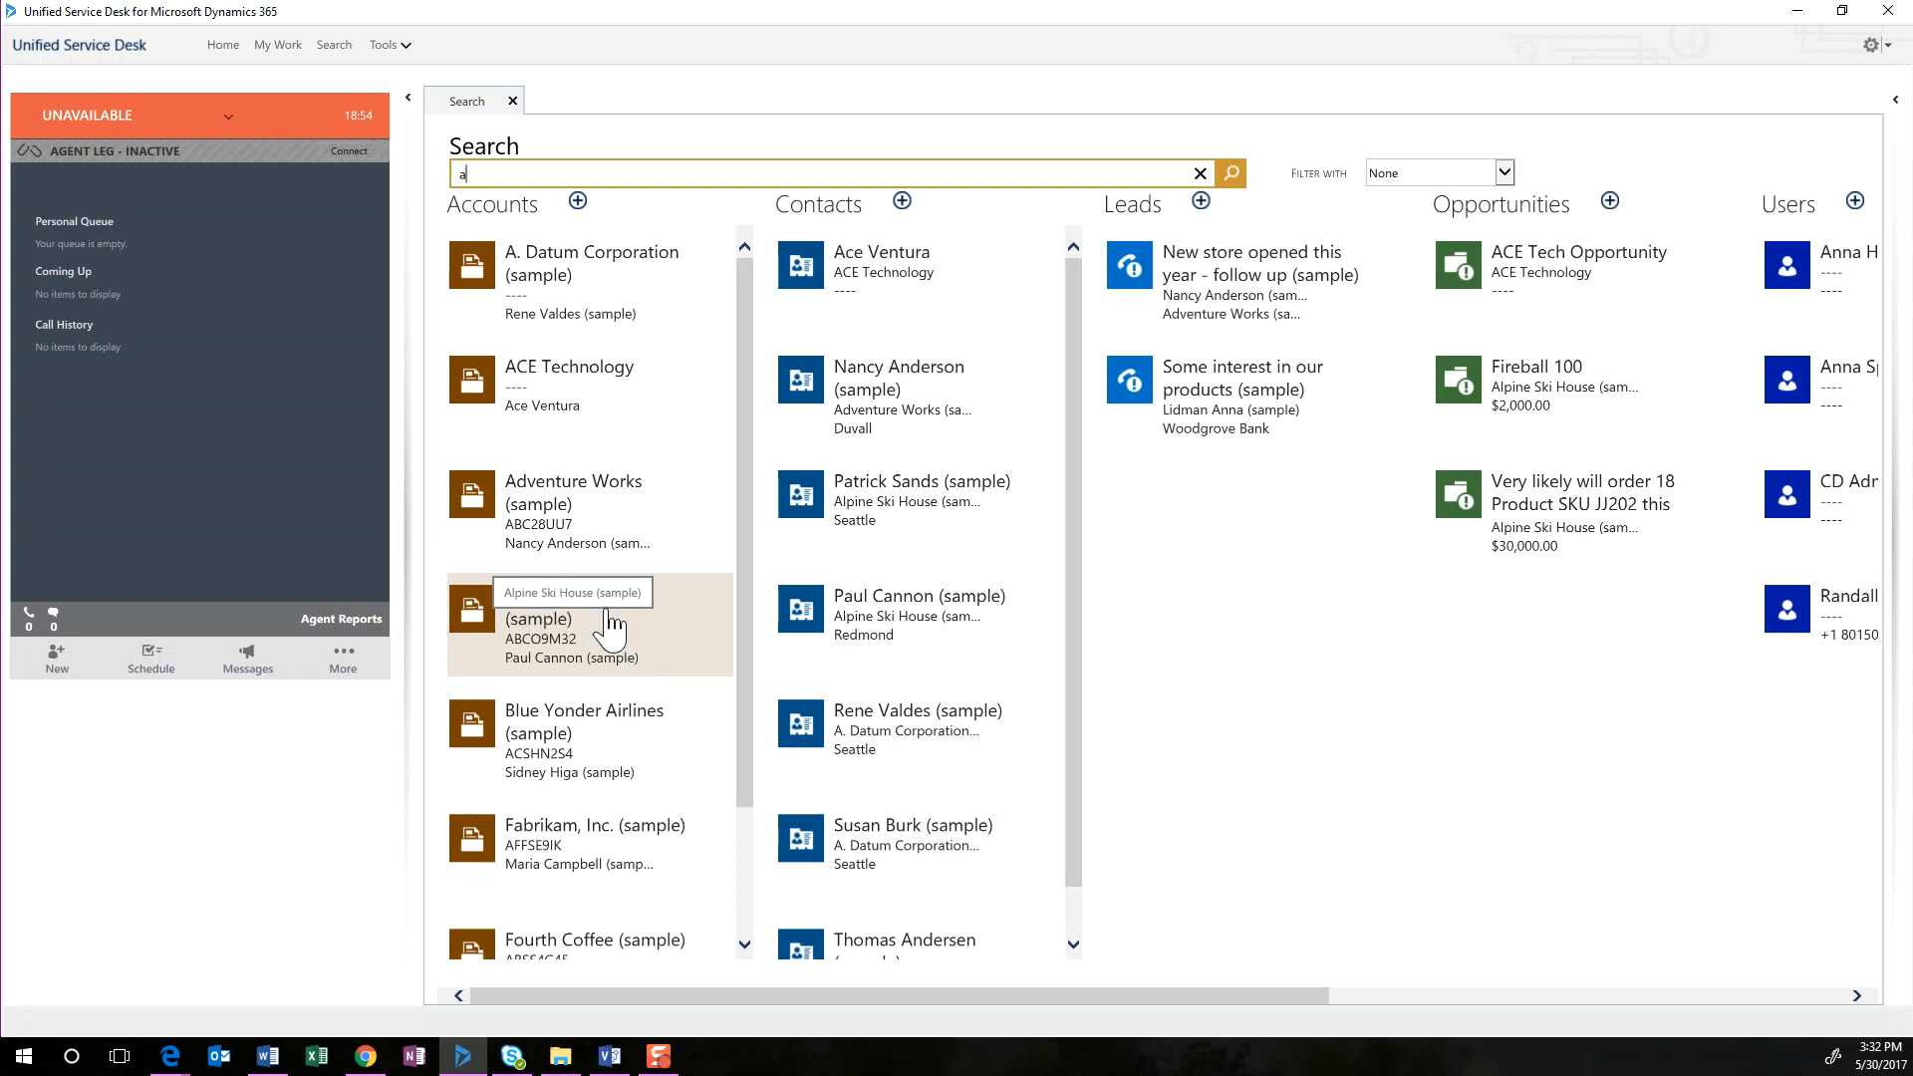
{"action": "left_click", "coordinate": [554, 641]}
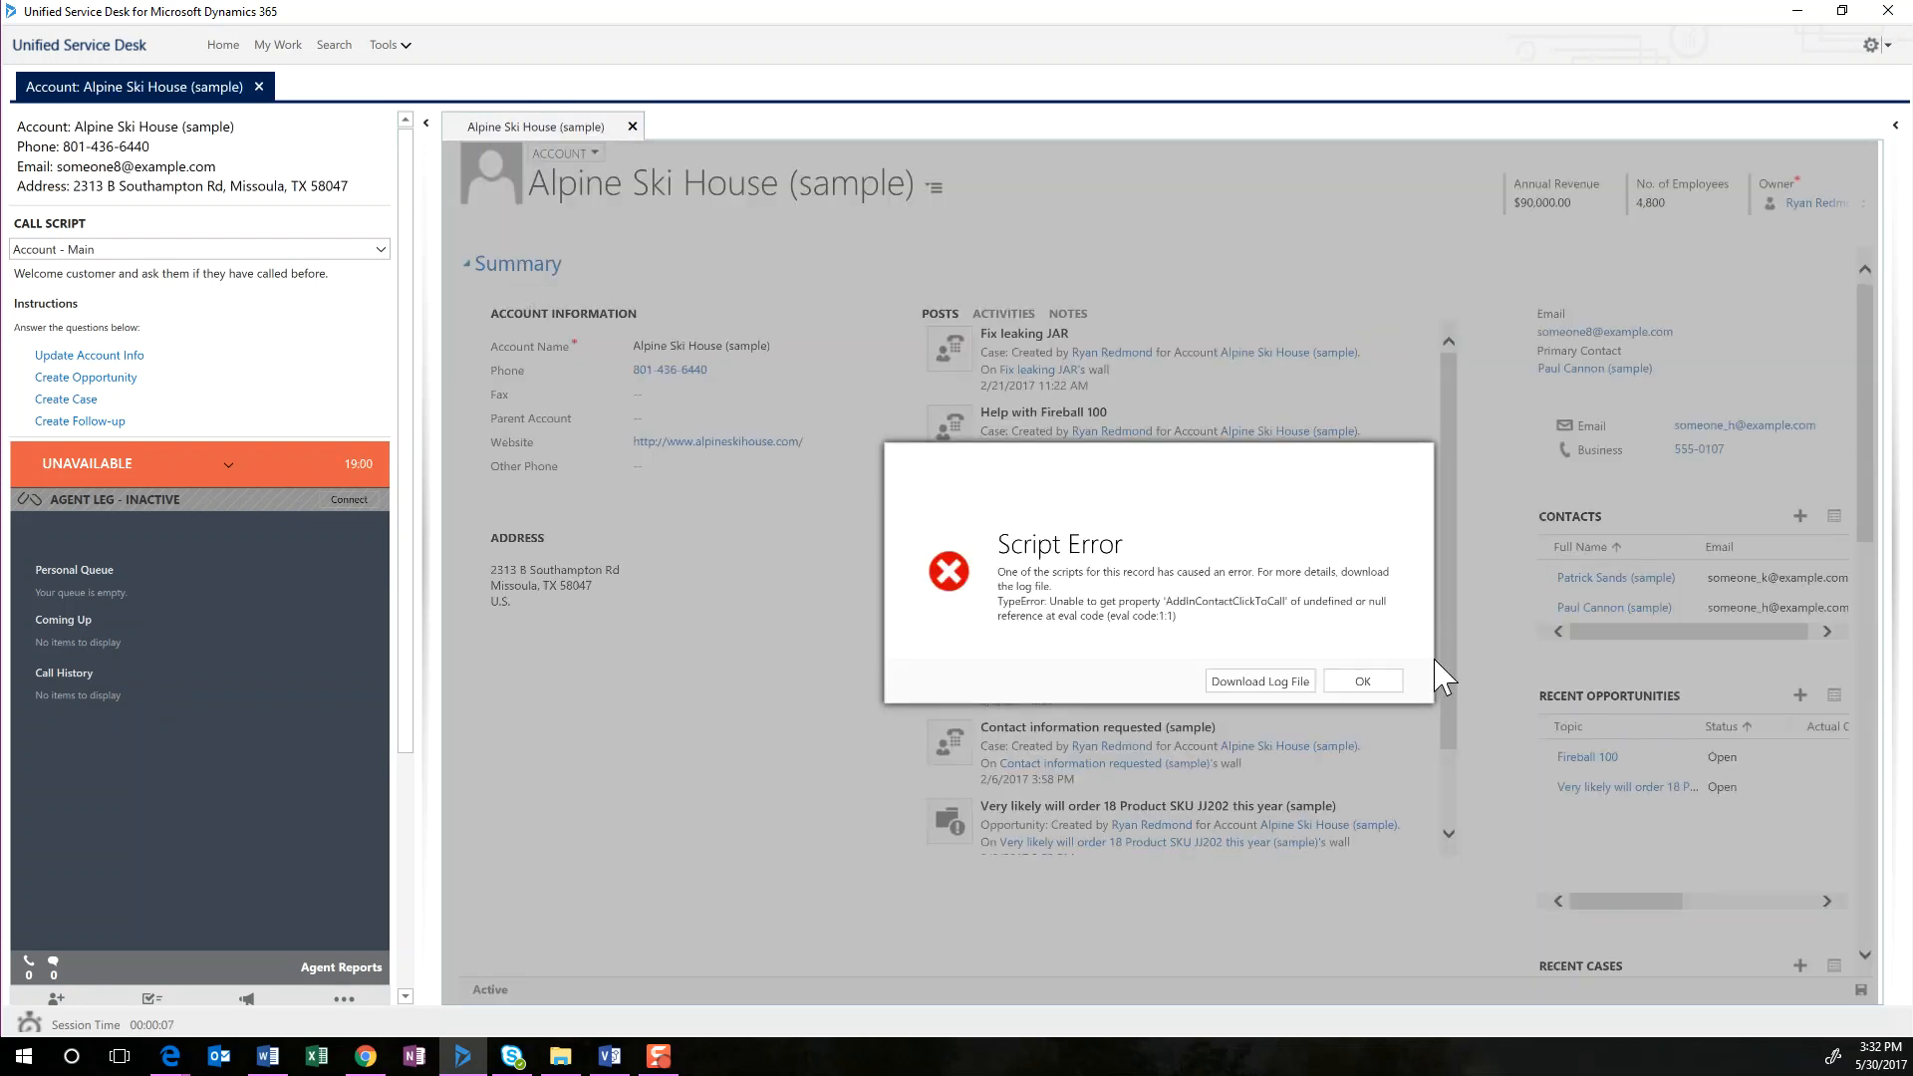
{"action": "left_click", "coordinate": [1362, 681]}
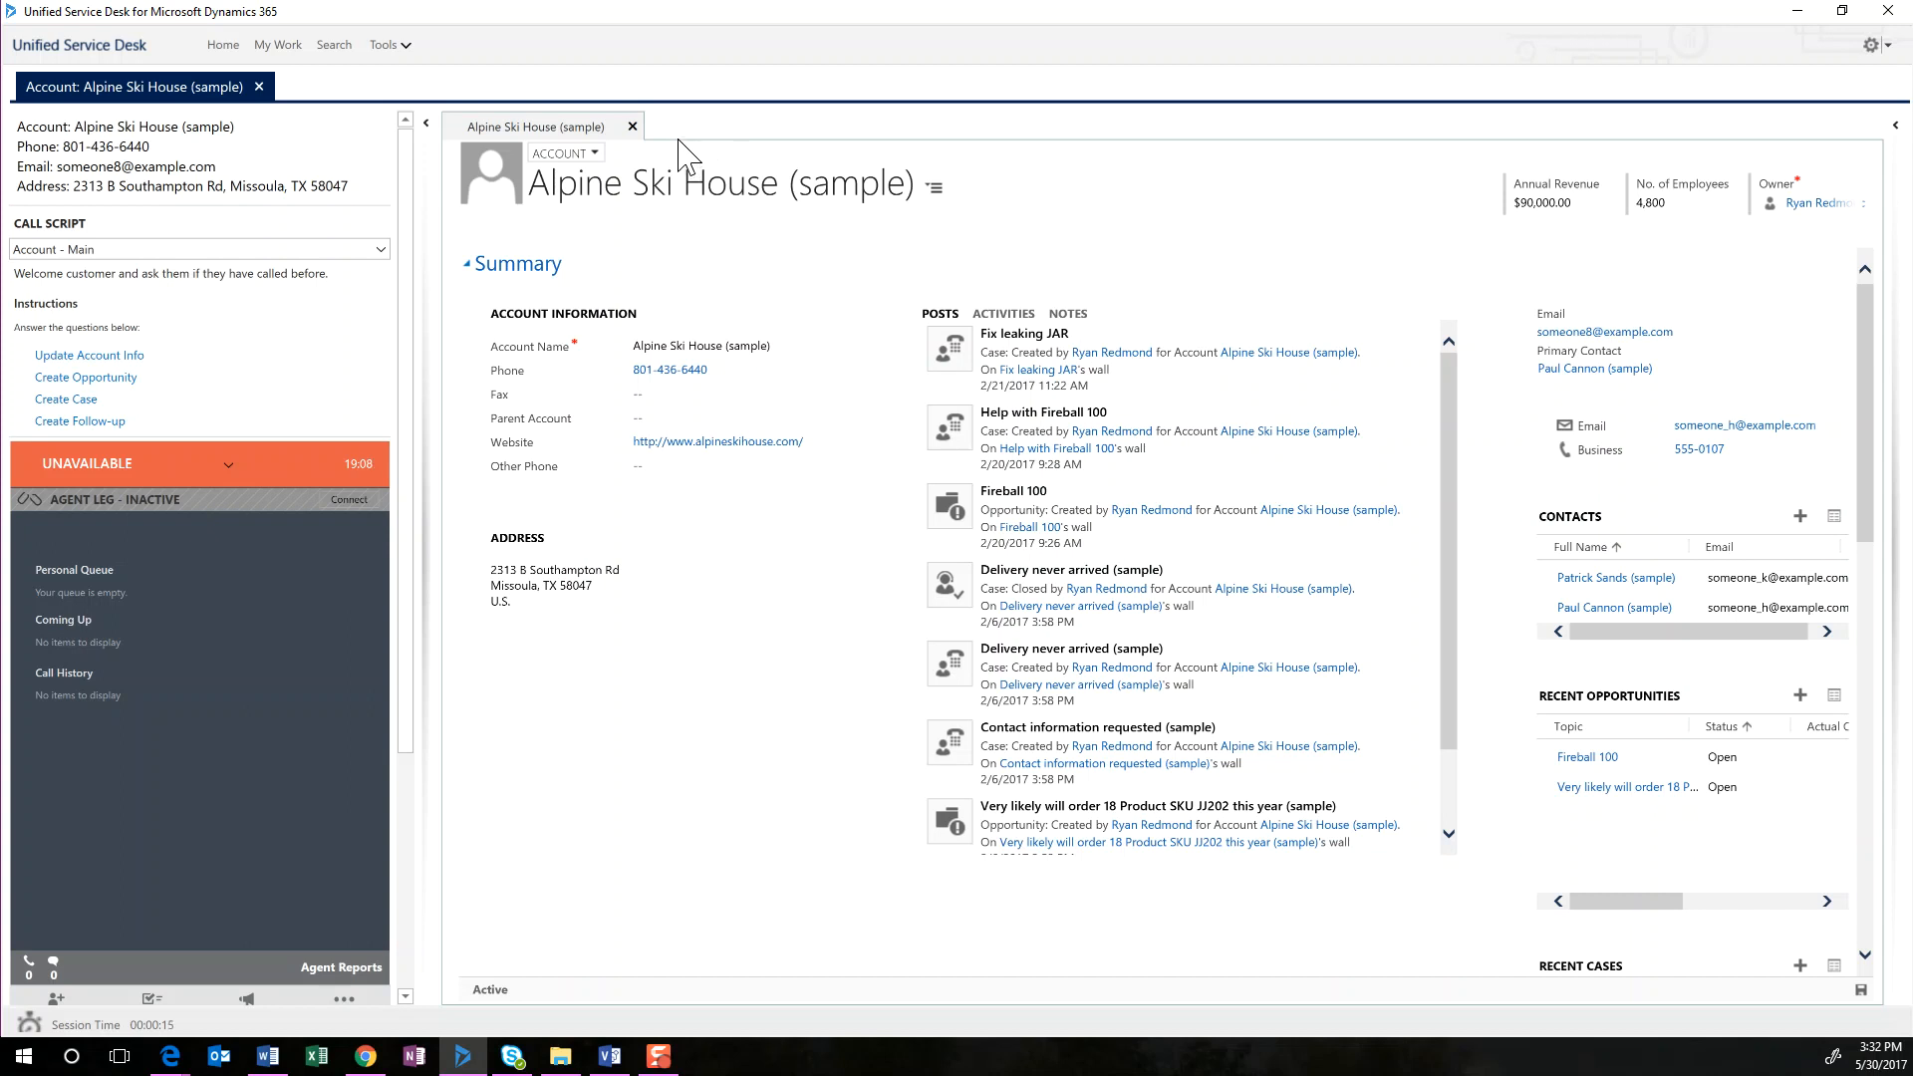
Open the Blue Yonder Airlines (sample) account from Search as a second session and dismiss the script error
{"action": "left_click", "coordinate": [335, 45]}
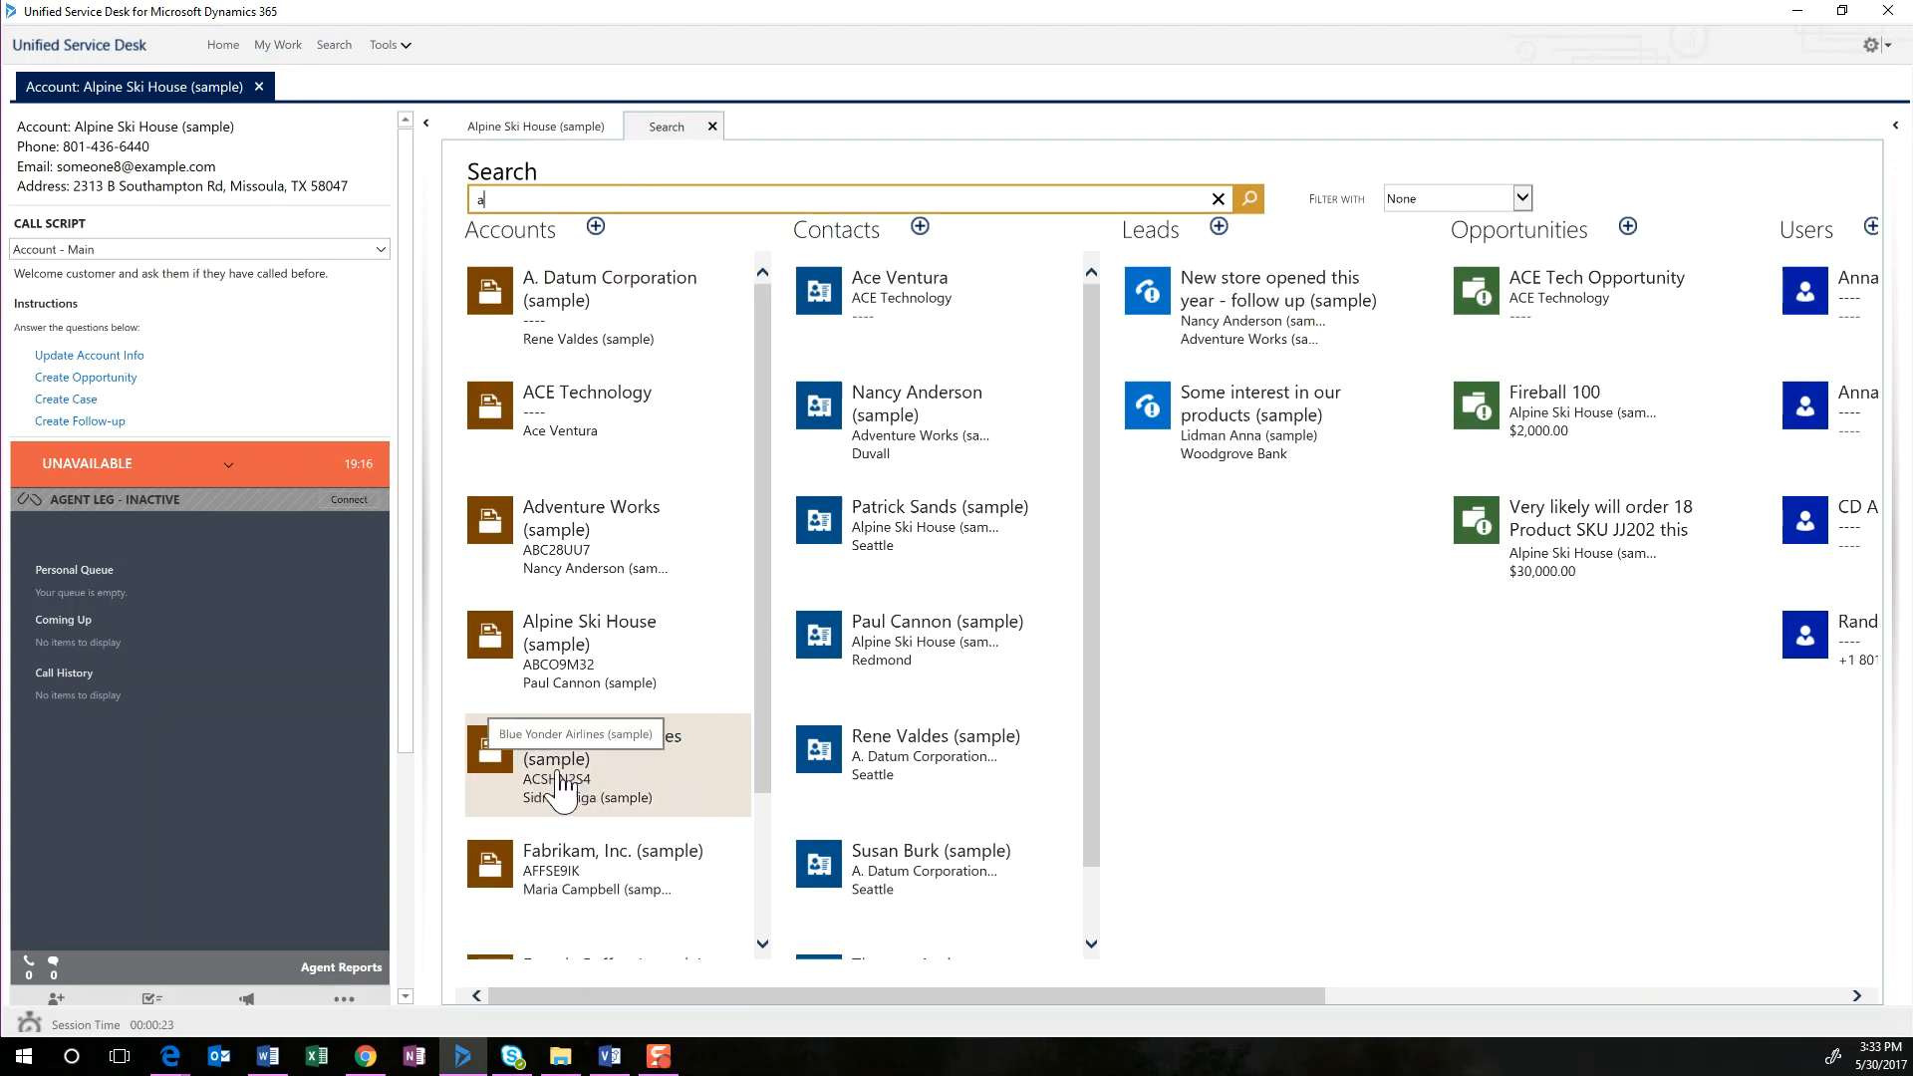
{"action": "left_click", "coordinate": [588, 787]}
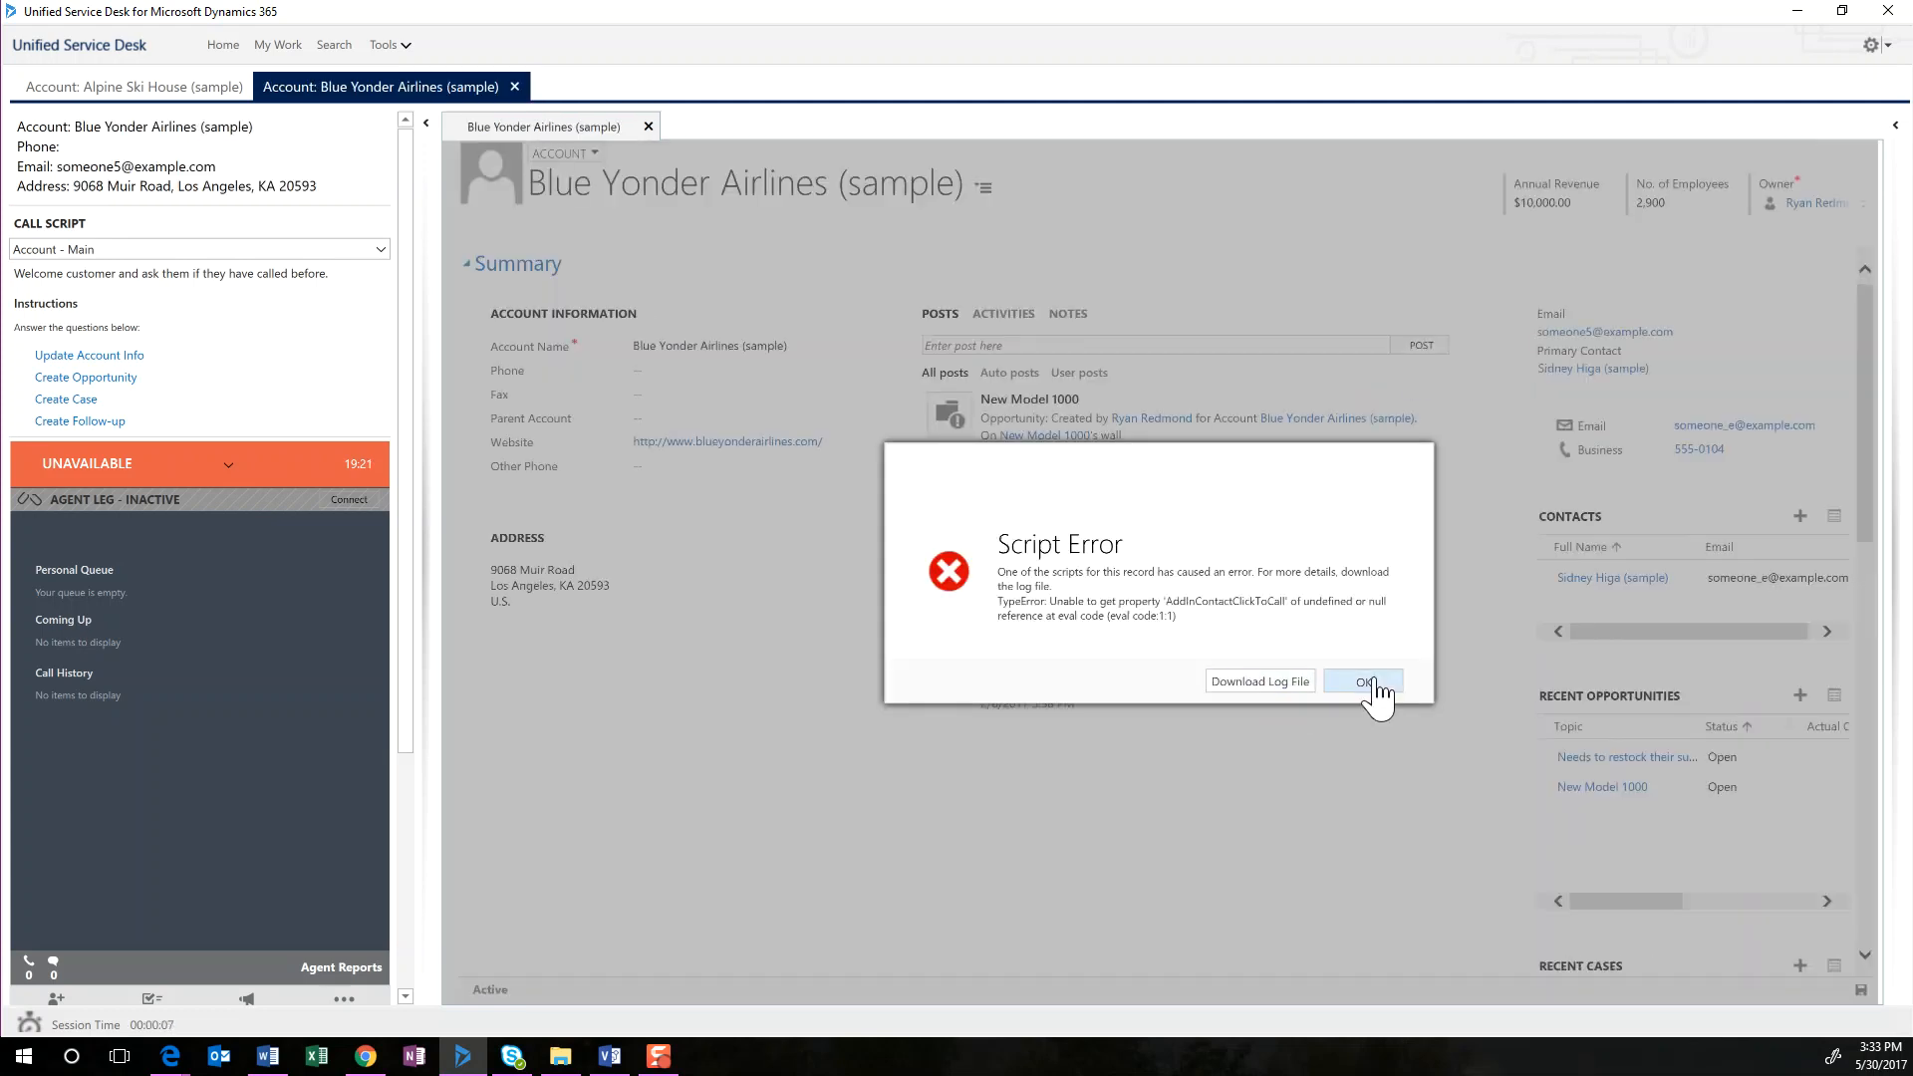
{"action": "left_click", "coordinate": [1367, 682]}
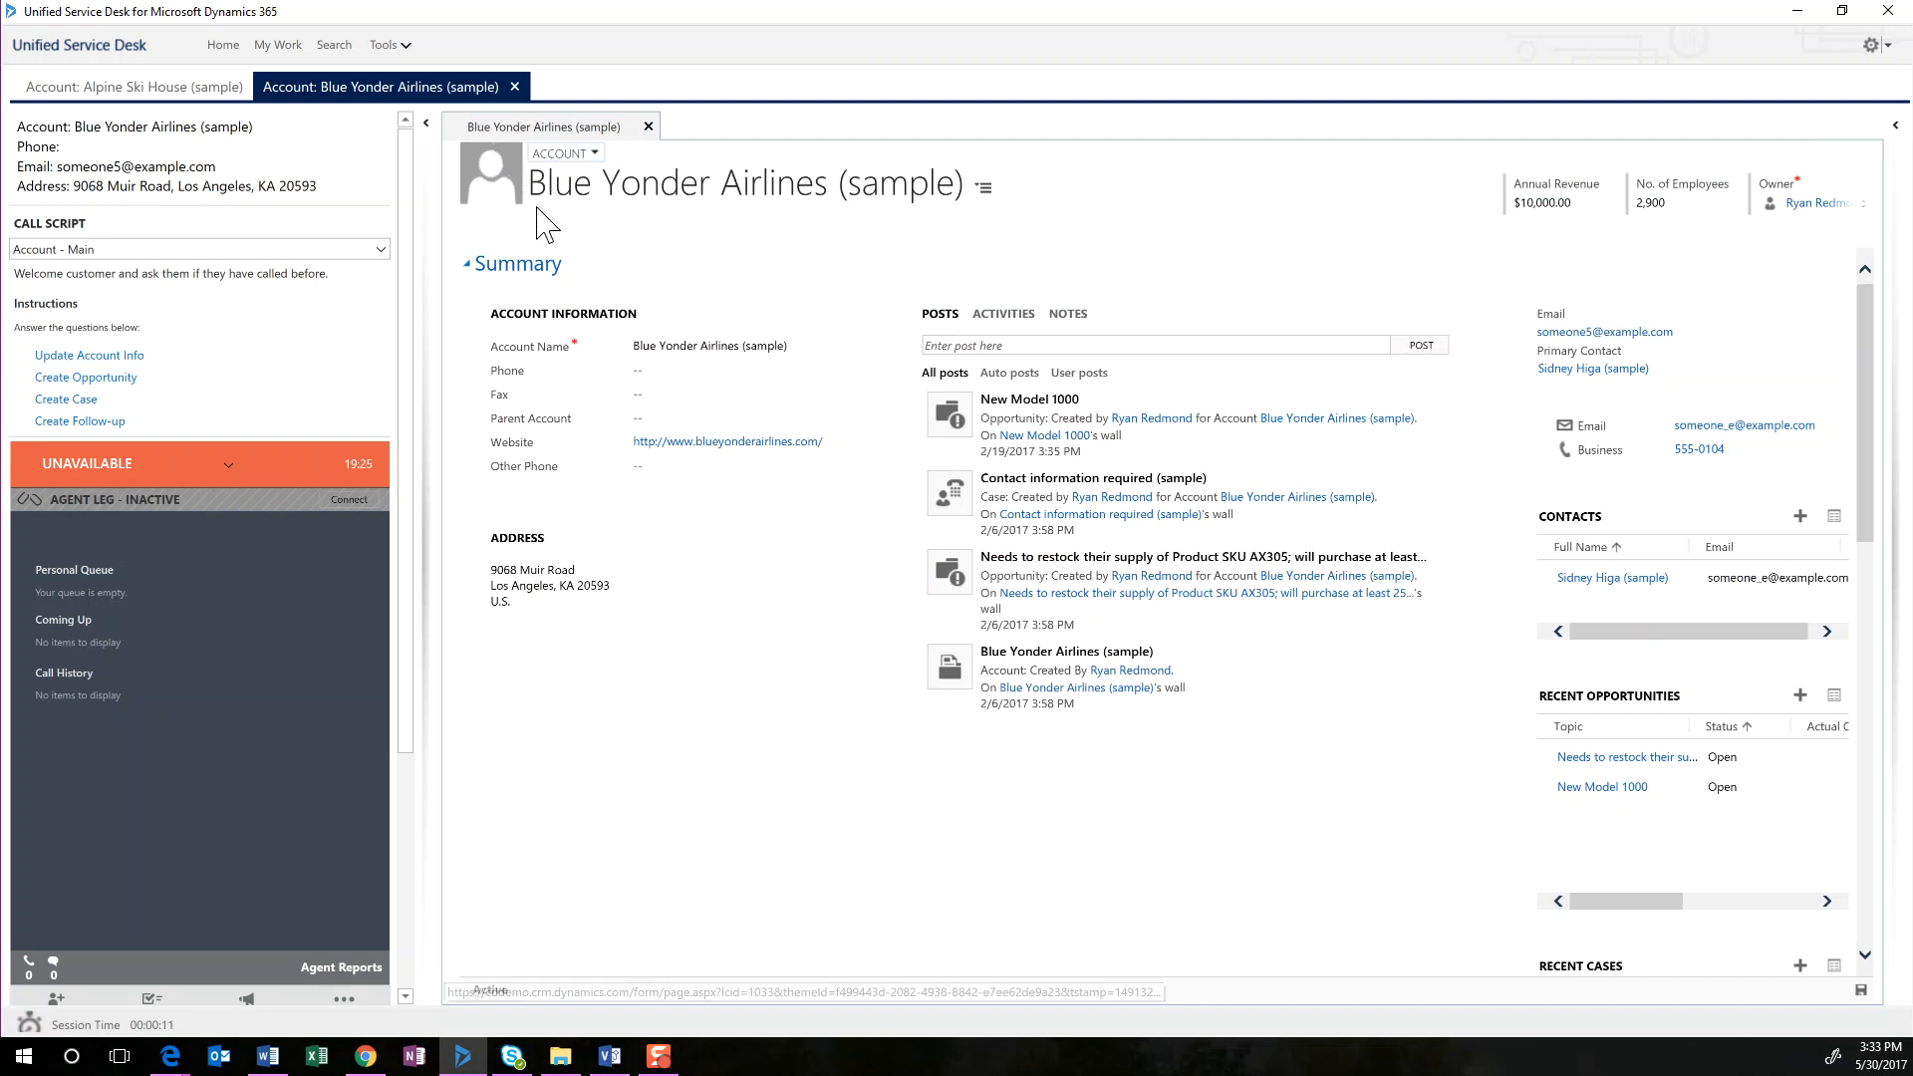
Open Search in the Alpine Ski House session and switch between both account sessions to compare their open pages
{"action": "left_click", "coordinate": [182, 90]}
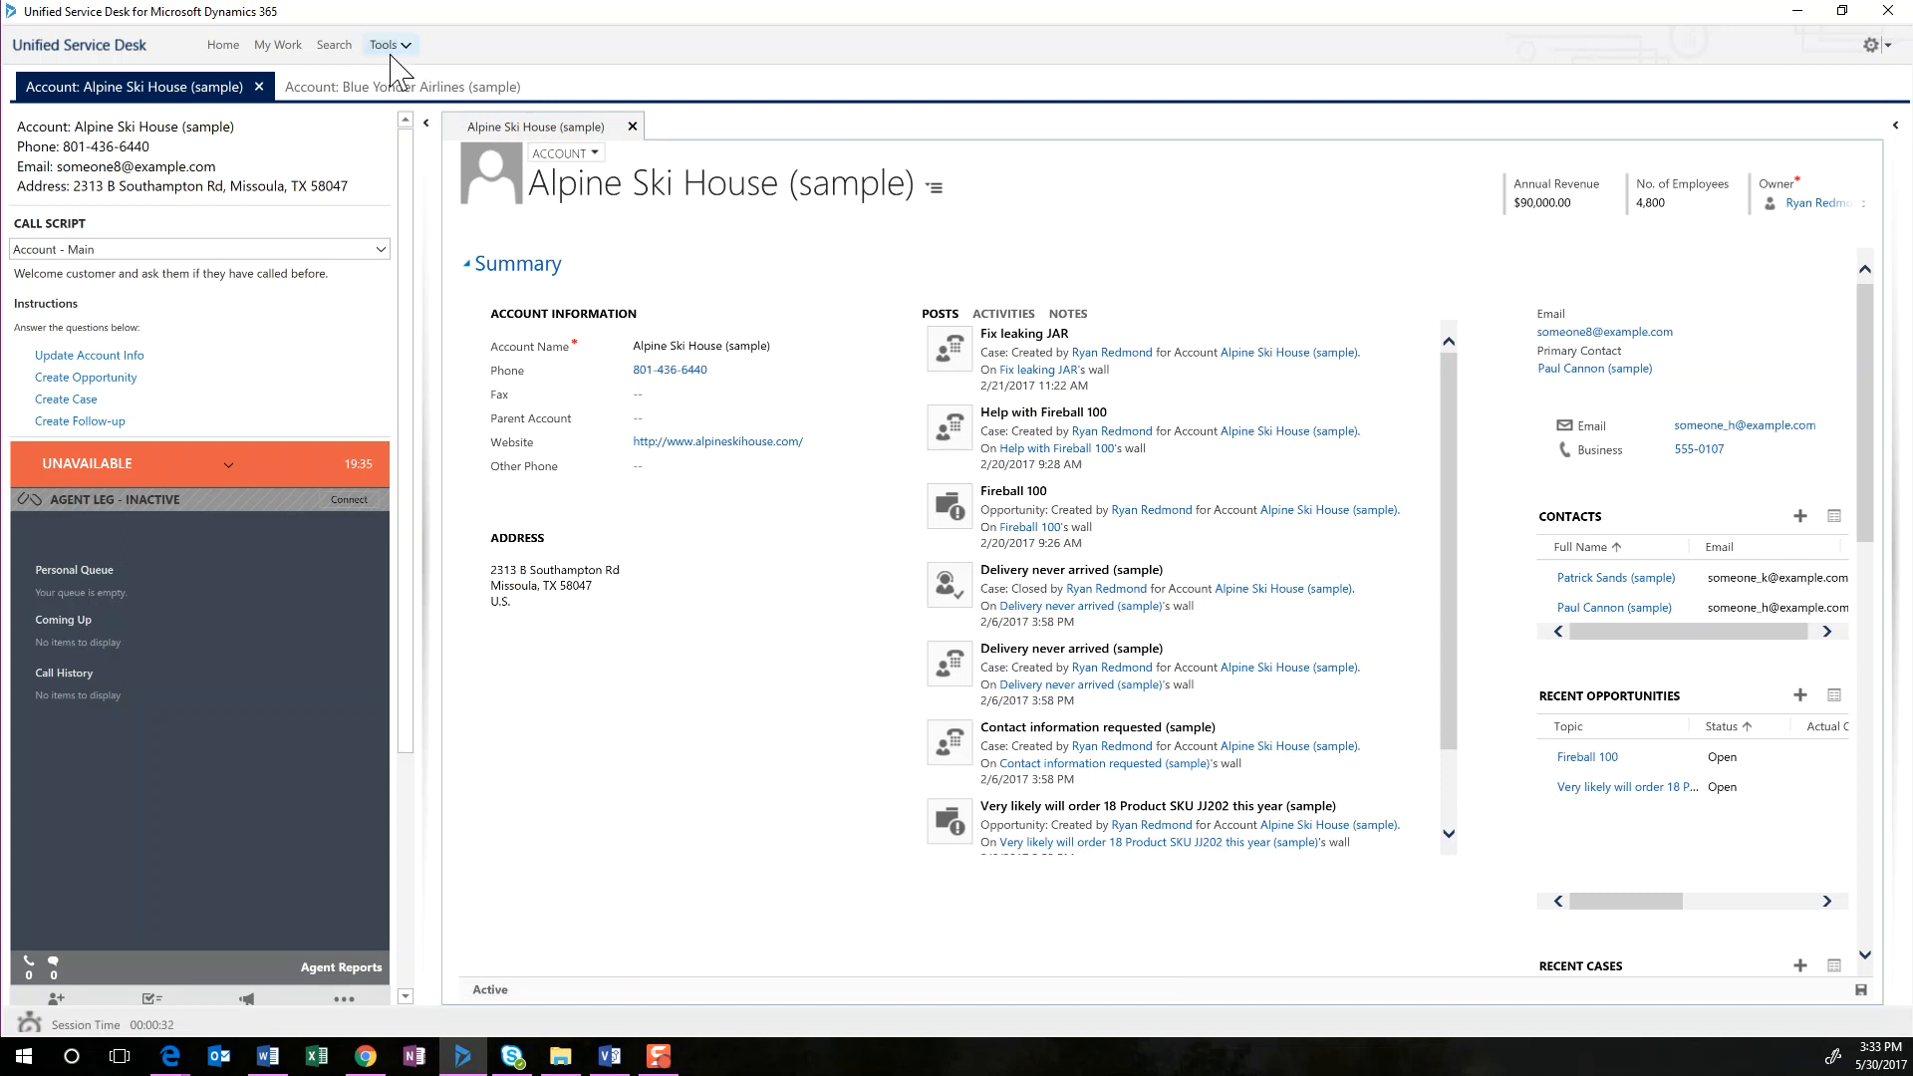
{"action": "left_click", "coordinate": [338, 48]}
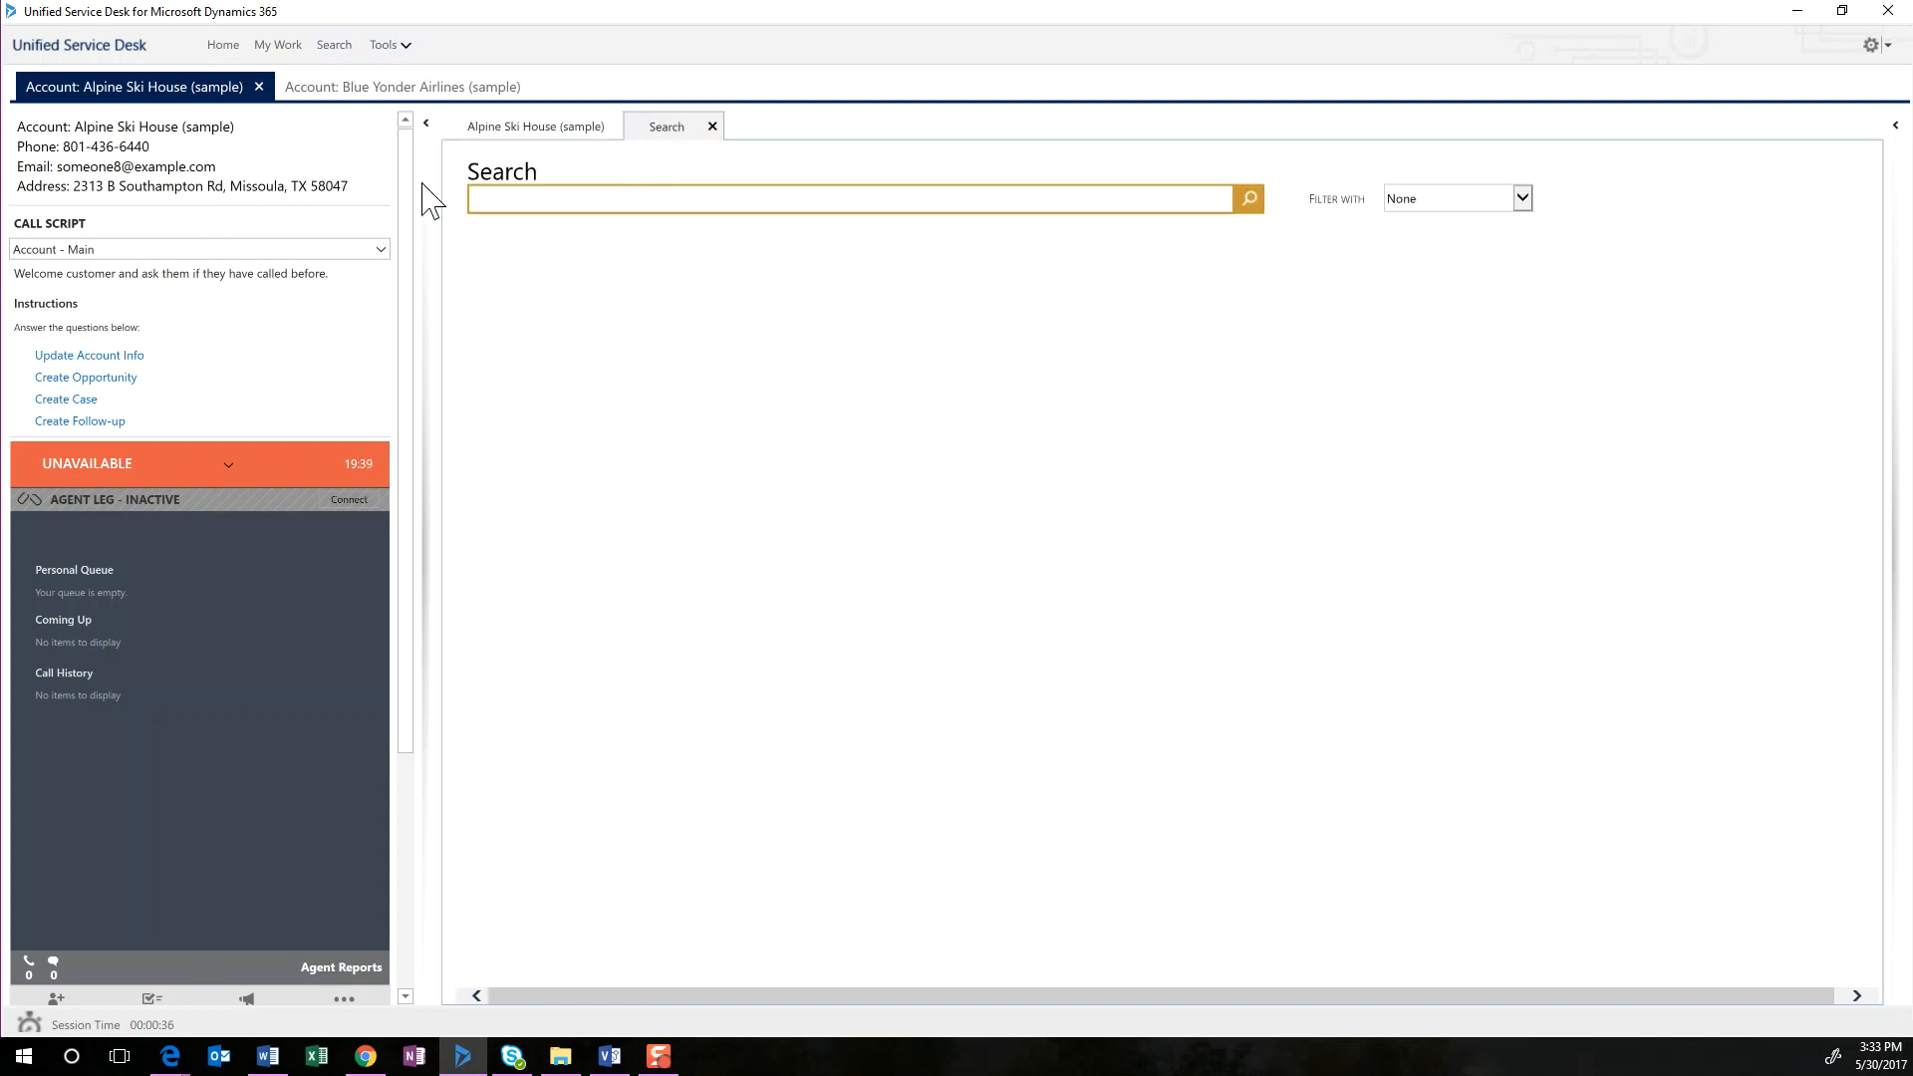
{"action": "left_click", "coordinate": [387, 88]}
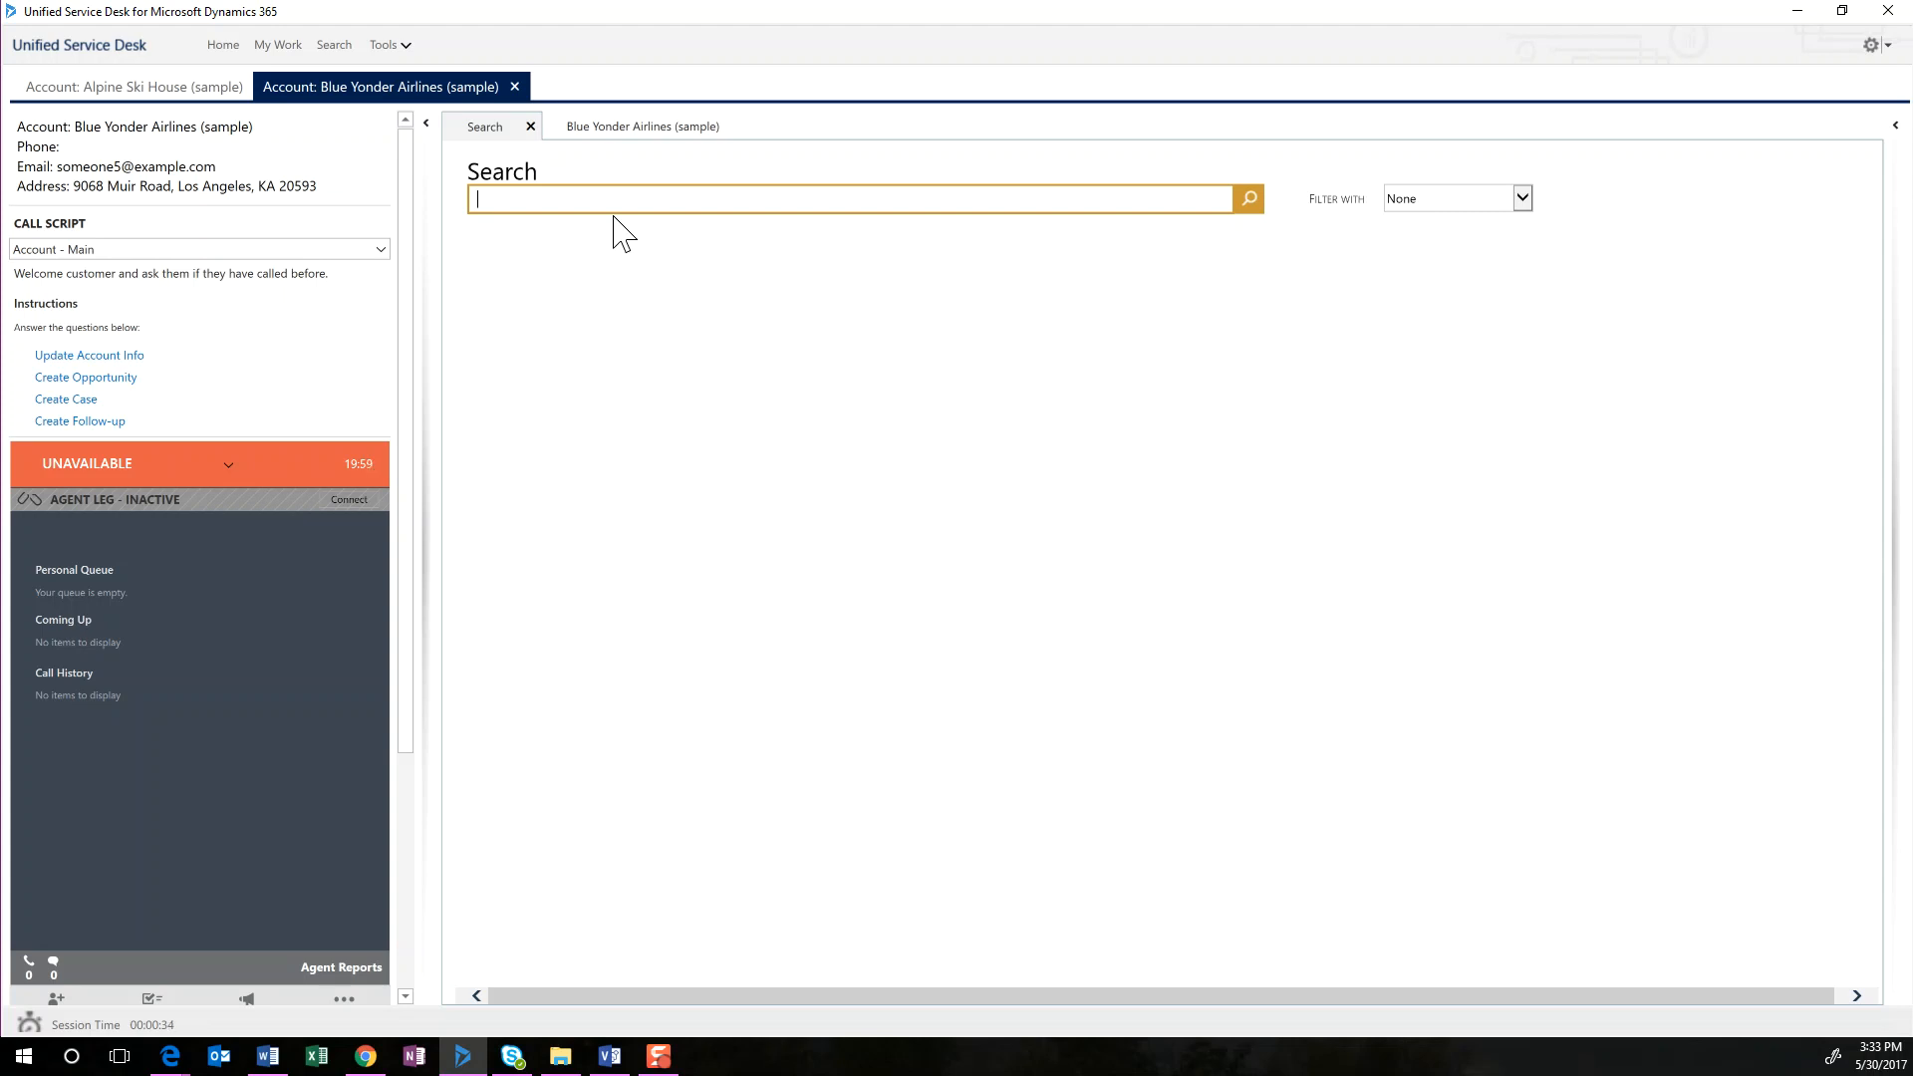
{"action": "left_click", "coordinate": [169, 97]}
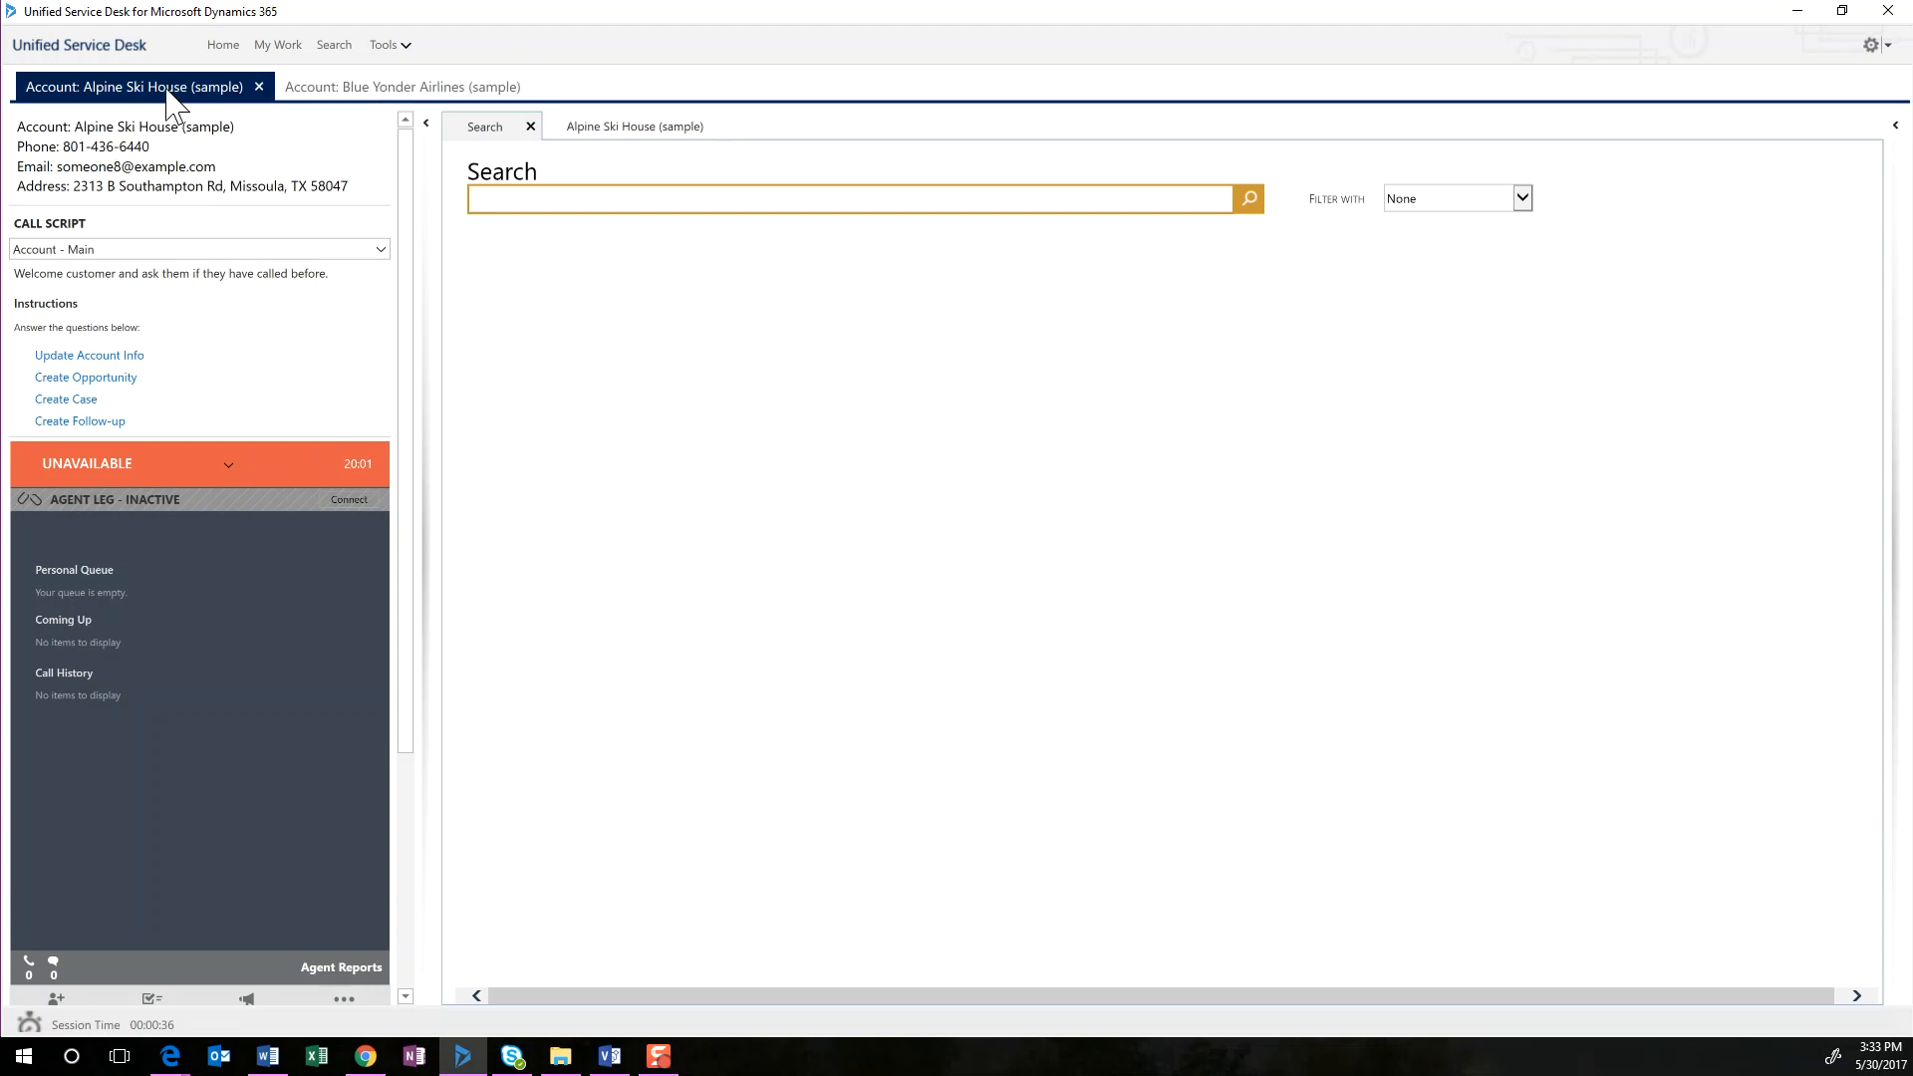
{"action": "left_click", "coordinate": [404, 90]}
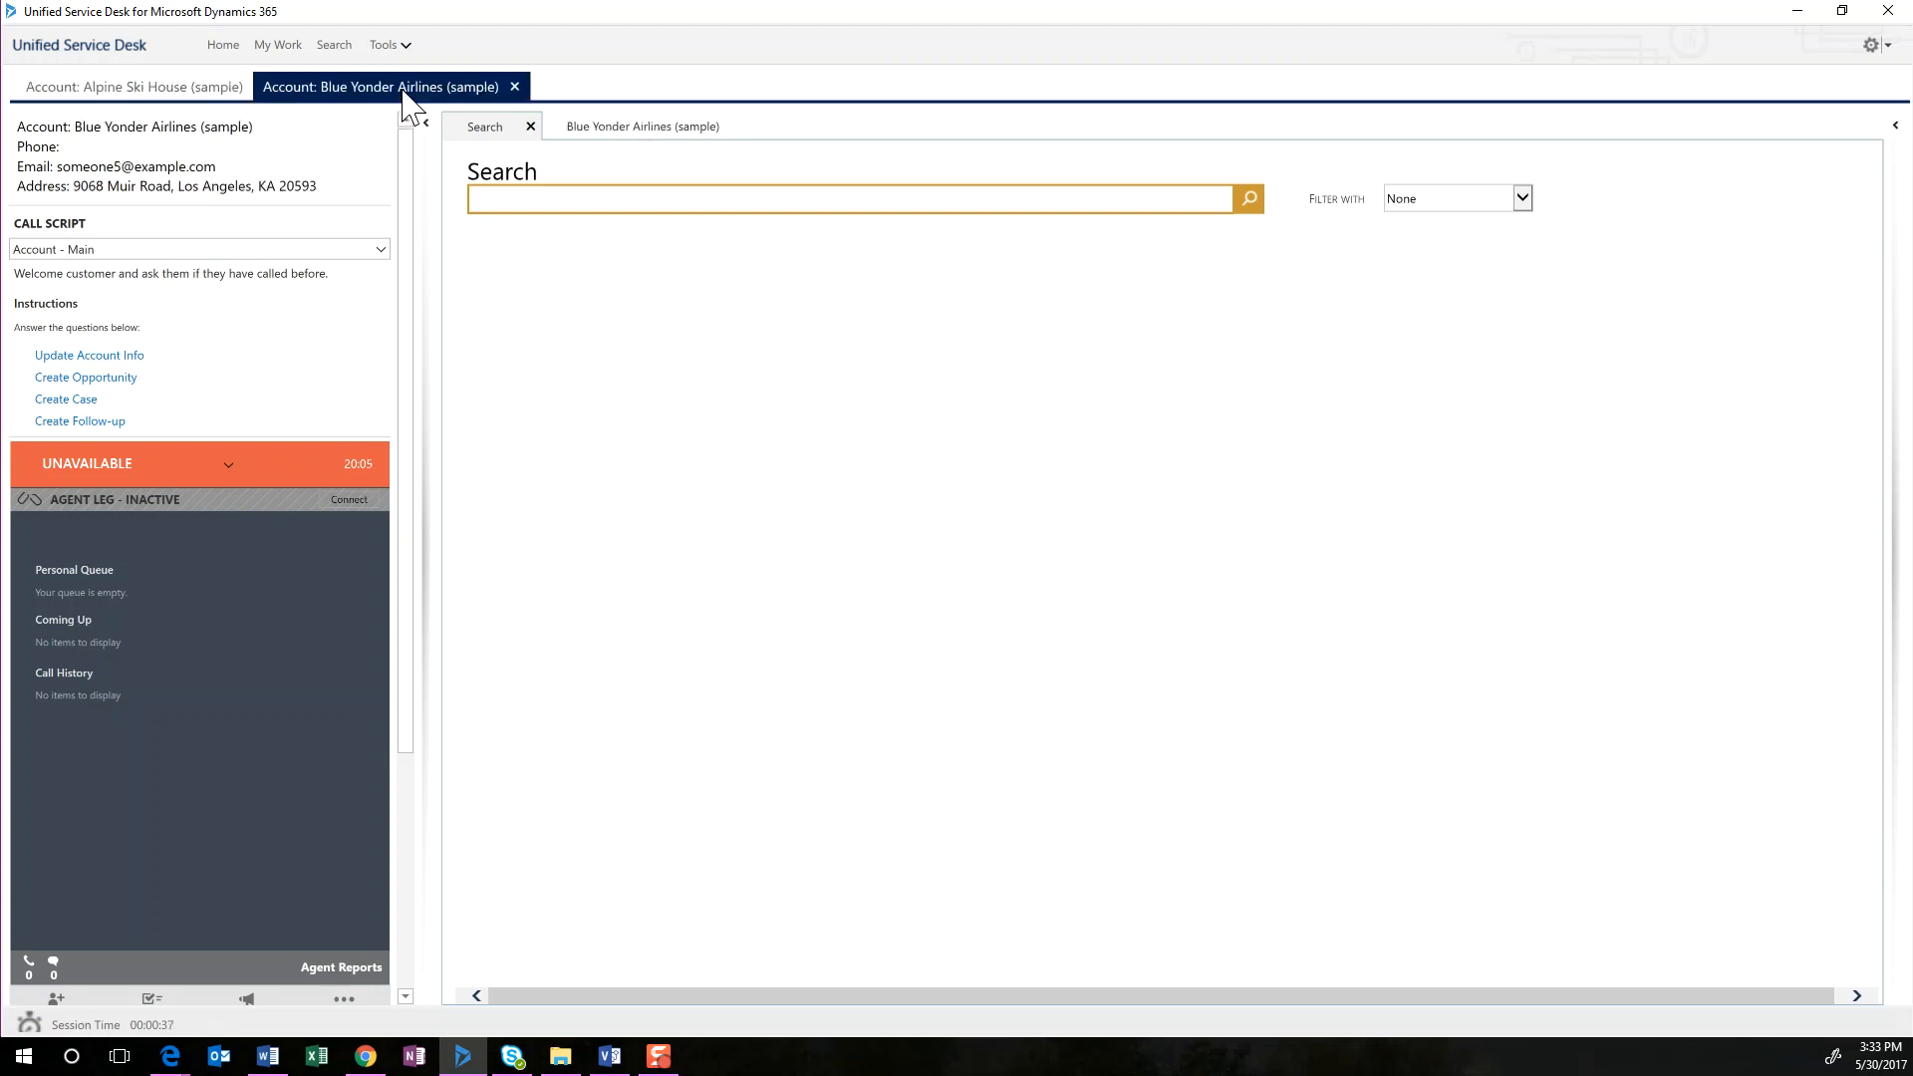